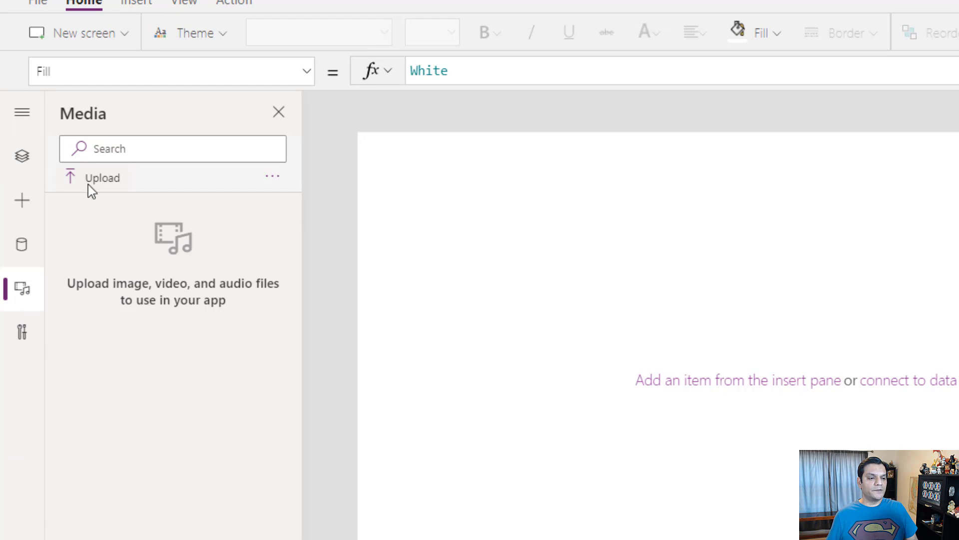
- Upload the picture Finn1152020.jpg to the app's media library
left_click(79, 181)
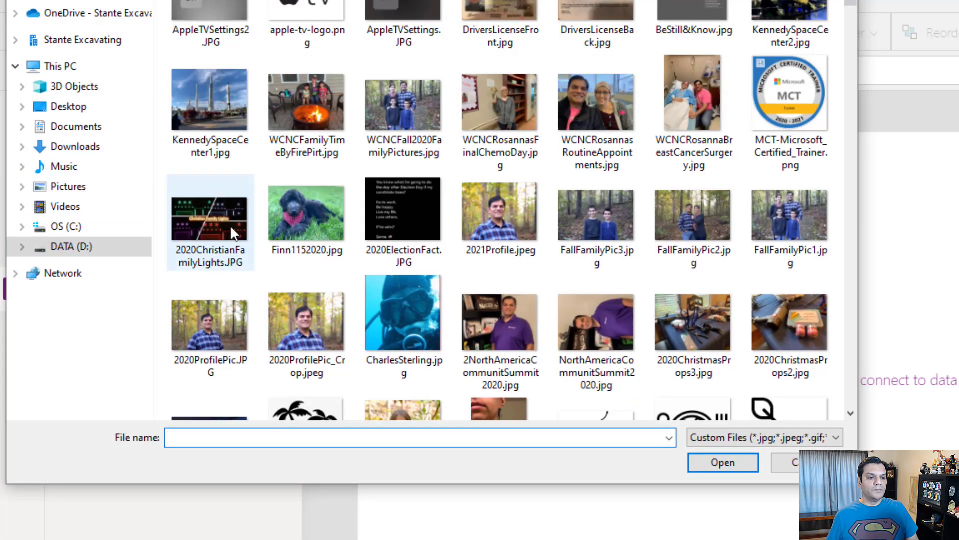
left_click(321, 219)
left_click(728, 461)
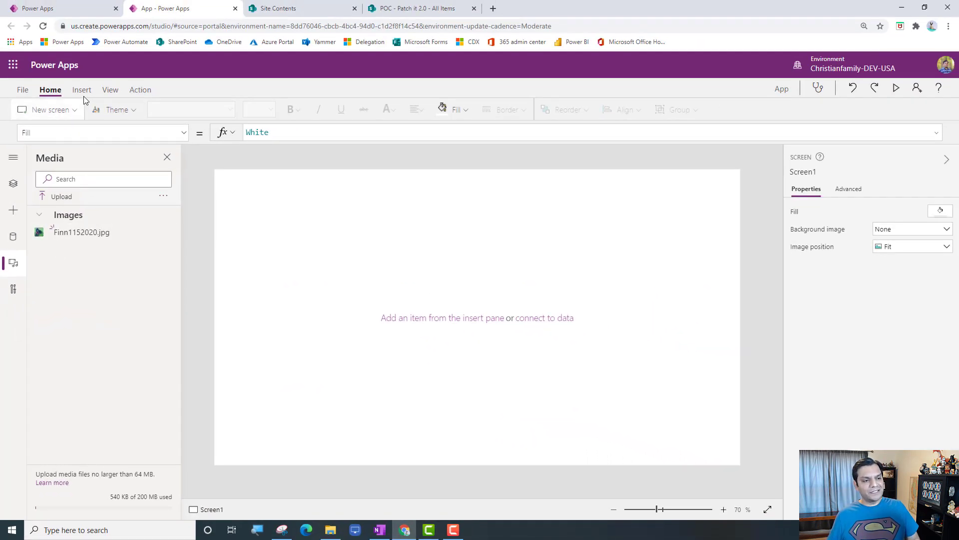
- Insert an image control on Screen1, set its Image property to Finn1152020, and enlarge it
left_click(130, 14)
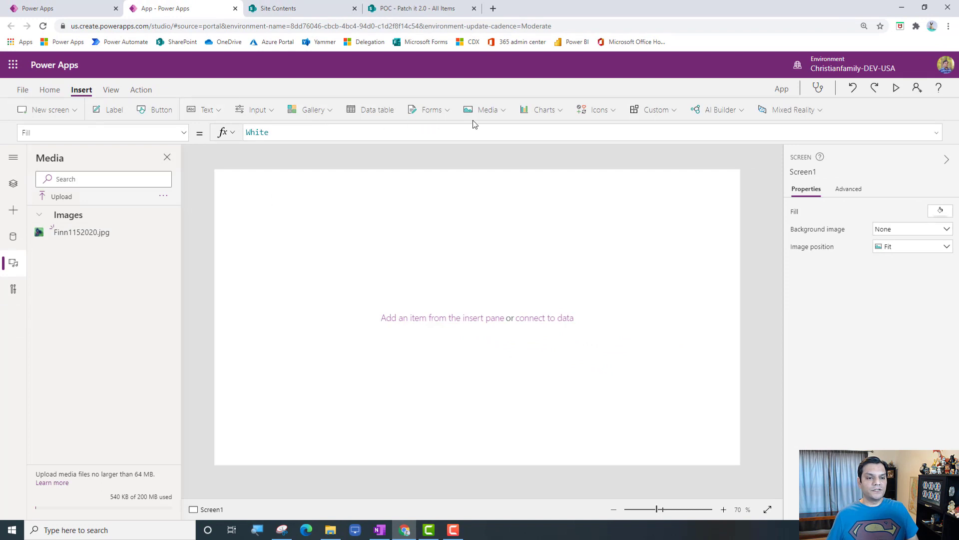
left_click(482, 110)
left_click(480, 133)
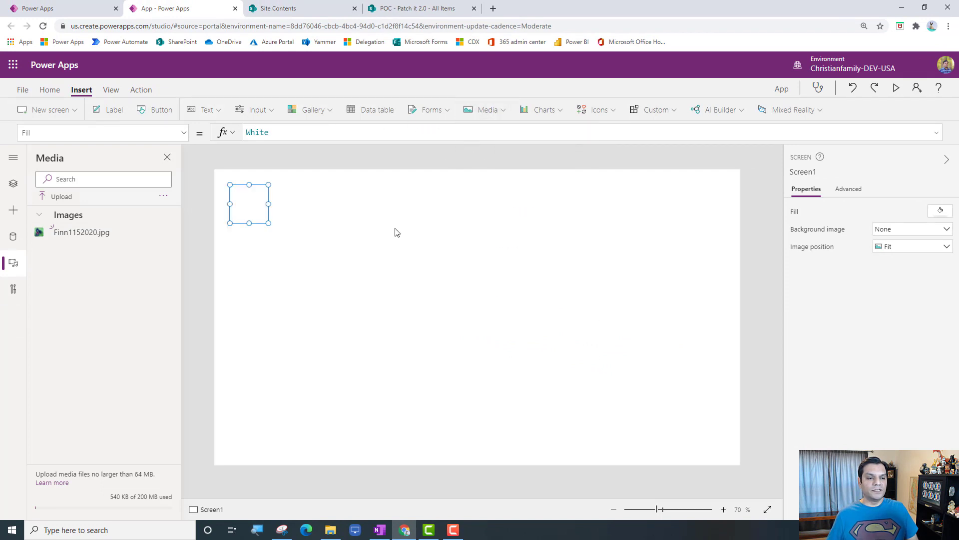
double_click(307, 129)
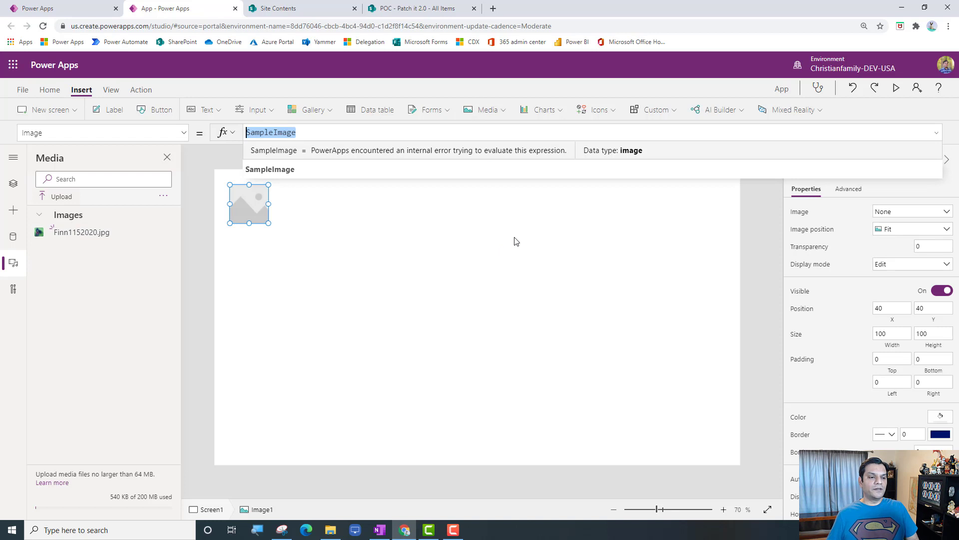
type("fin")
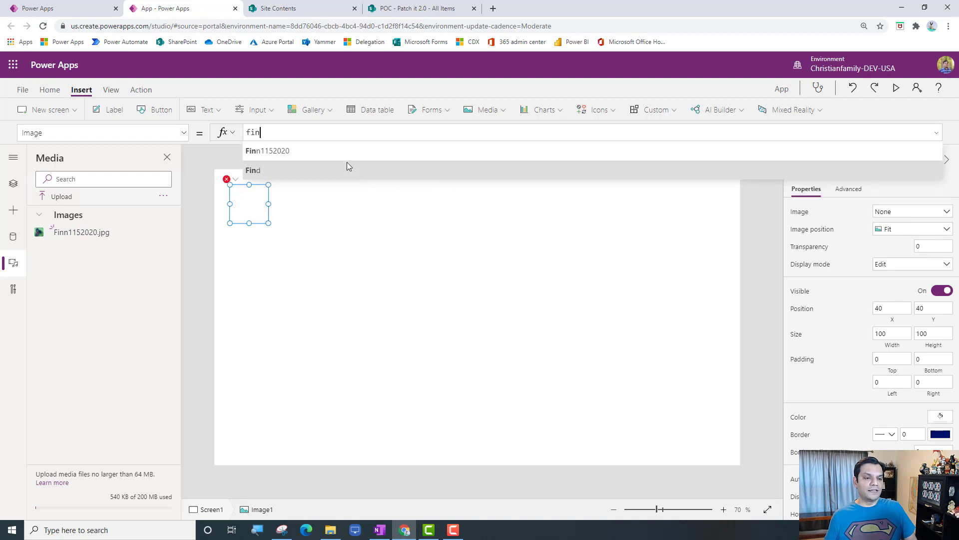
left_click(319, 151)
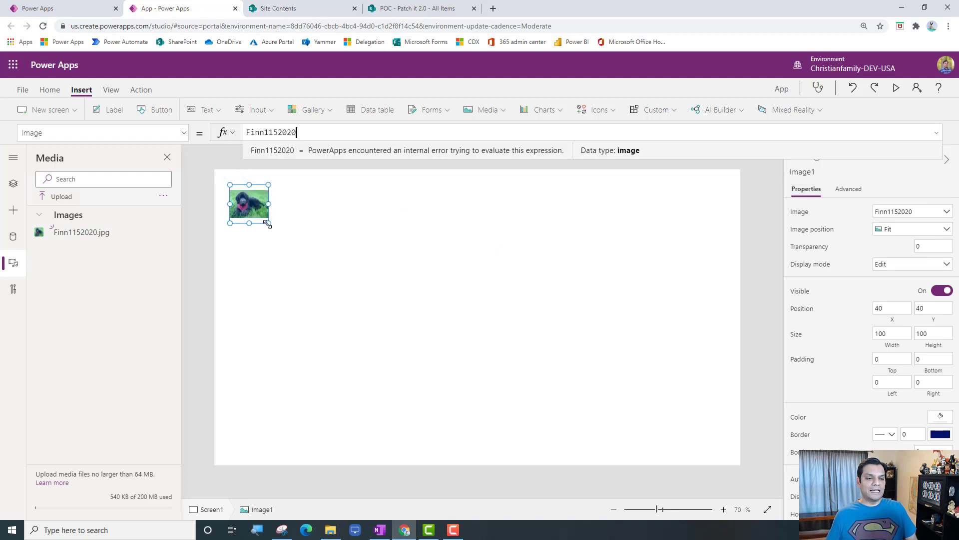
left_click(369, 318)
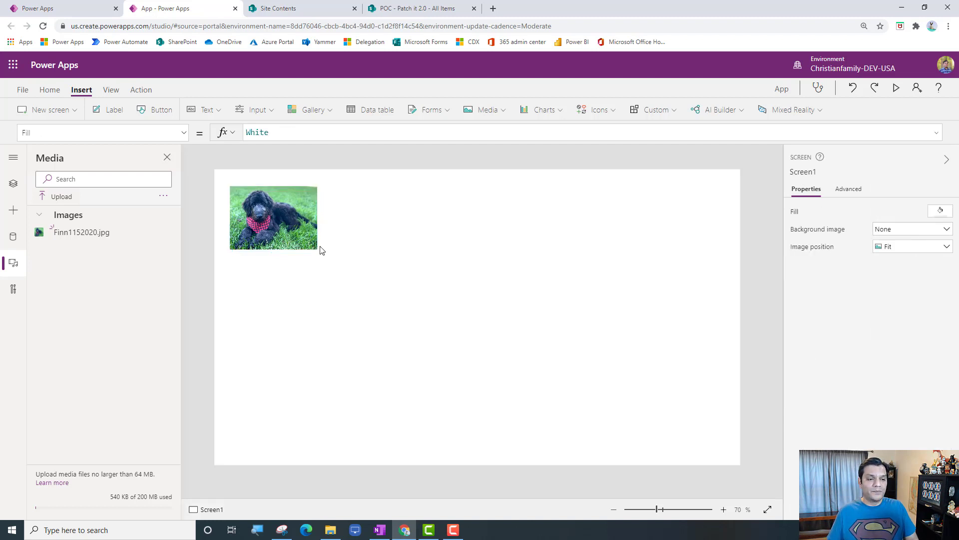
- Delete the image control and place Finn1152020.jpg from the media library directly on Screen1
left_click(295, 240)
key("Delete")
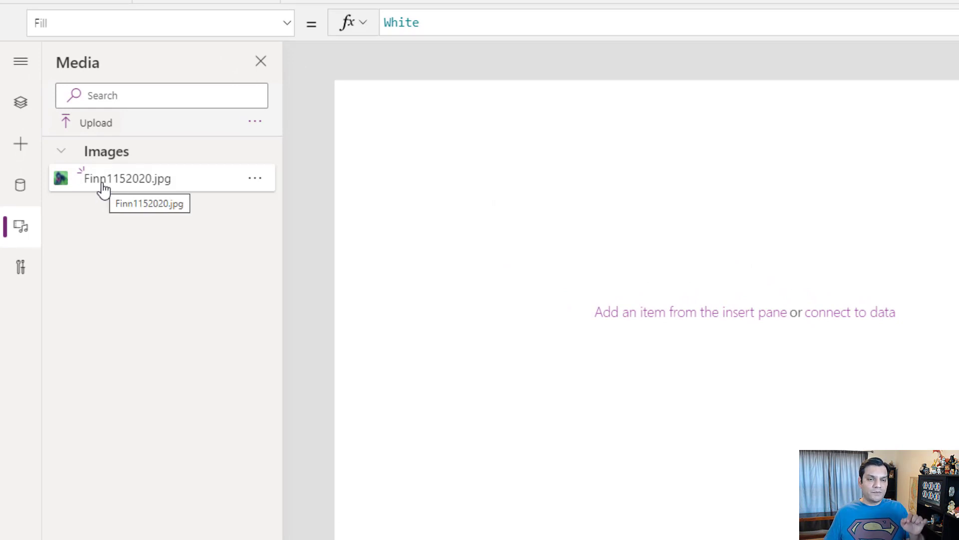
left_click_drag(101, 187, 489, 219)
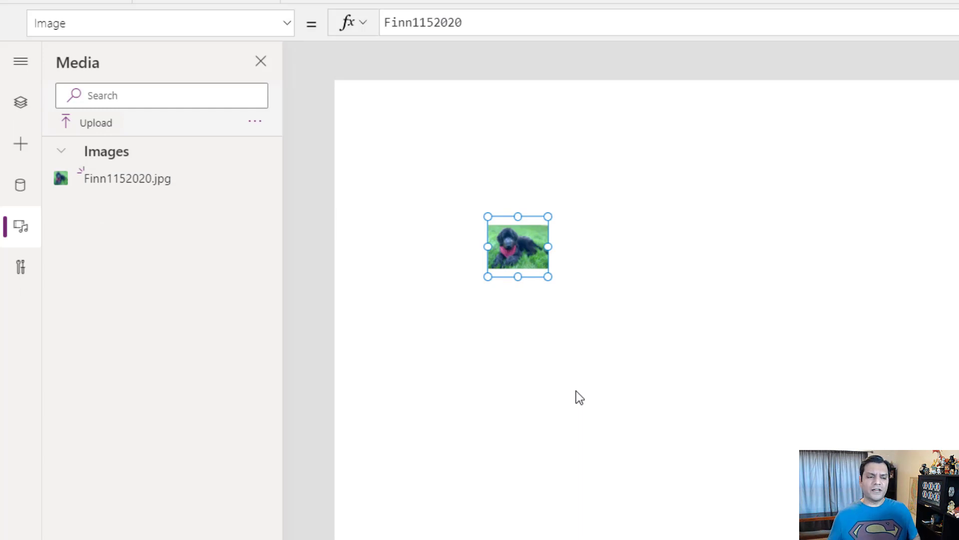
left_click(634, 391)
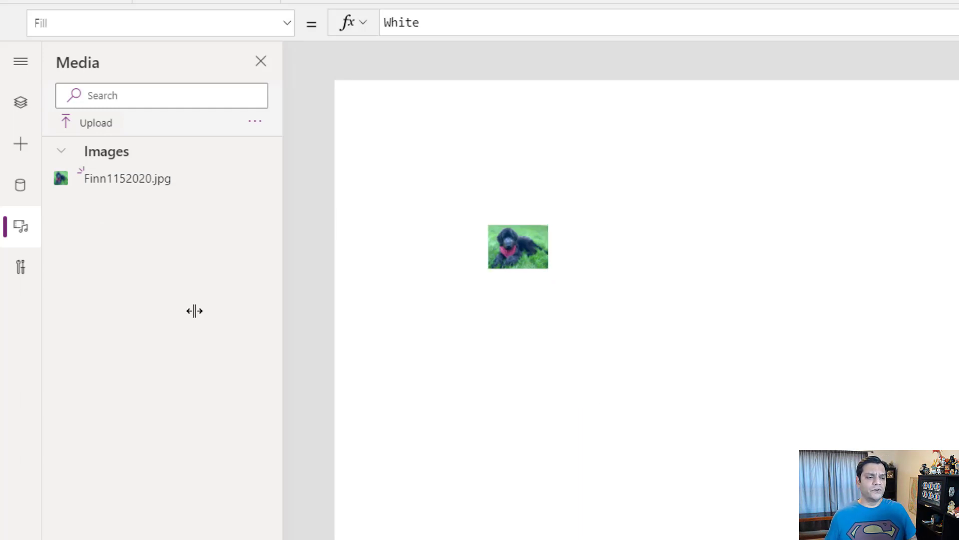
- Insert a second copy of Finn1152020.jpg from the media library and delete that copy
left_click(110, 192)
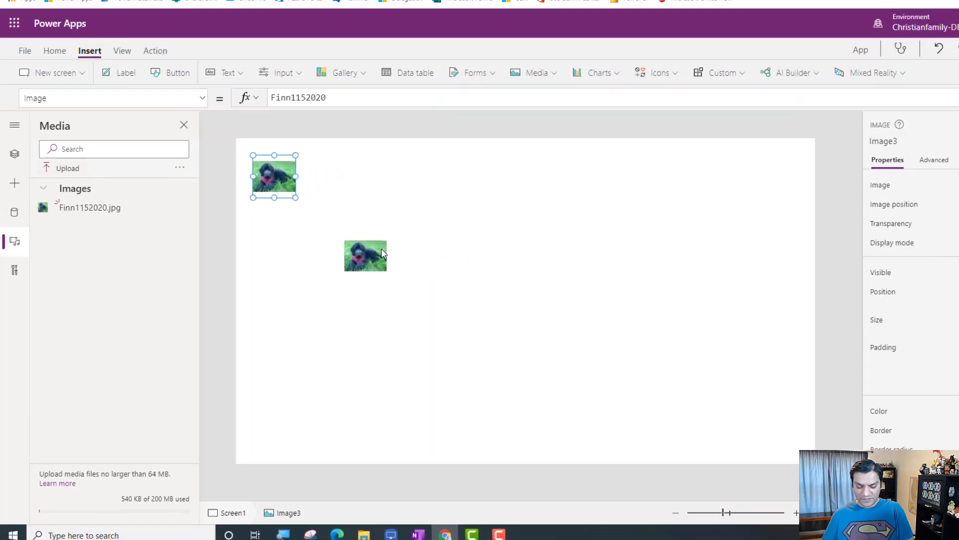
key("Delete")
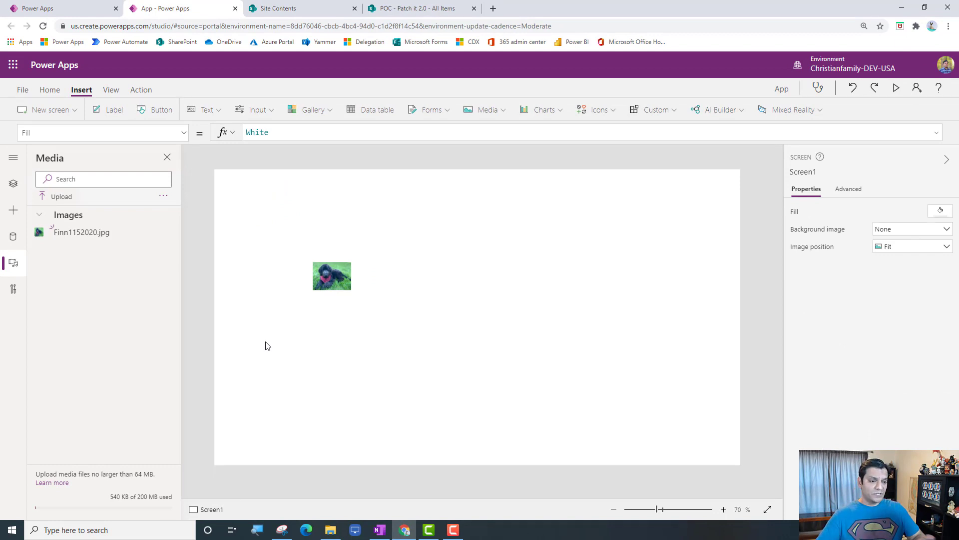
- Upload 2020ProfilePic_Crop.jpeg and MCT-Microsoft_Certified_Trainer.png to the app's media library
left_click(52, 195)
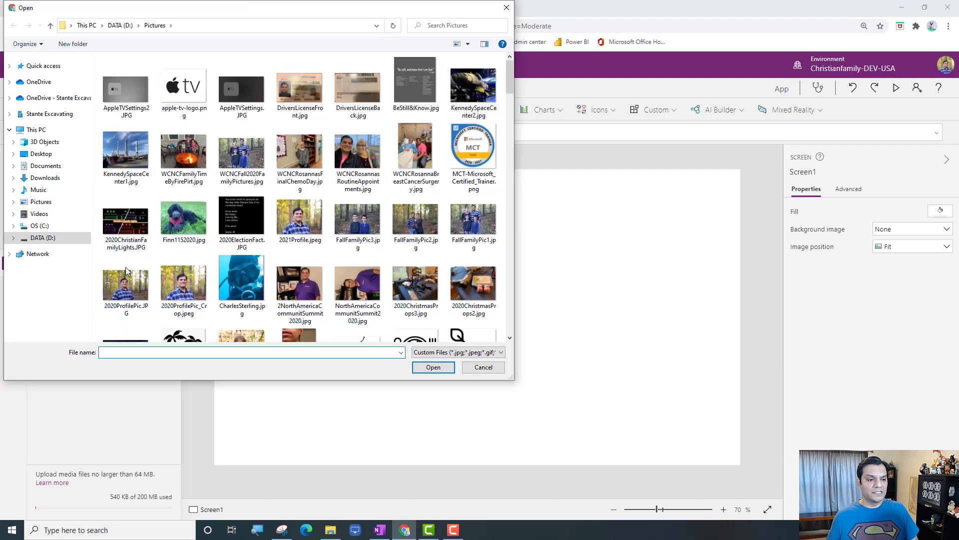
left_click(182, 292)
double_click(182, 292)
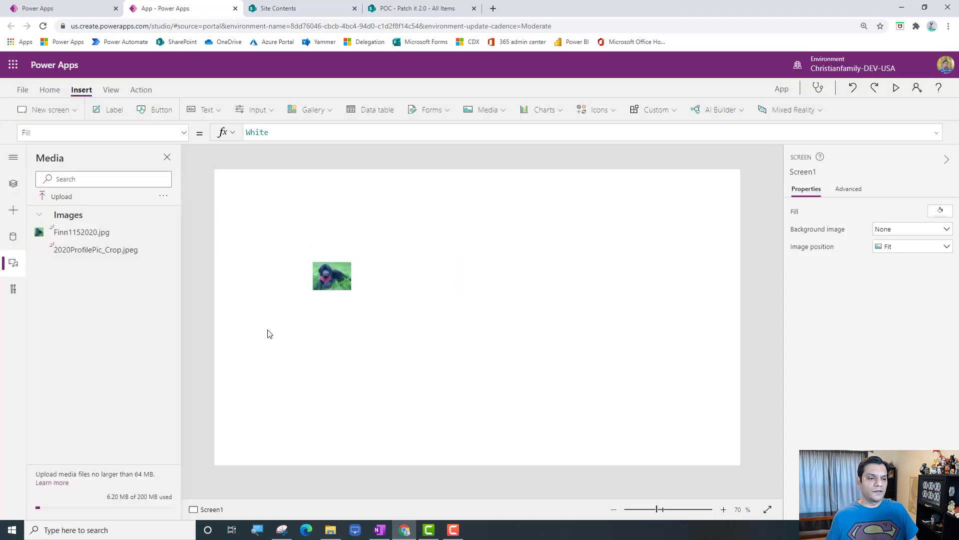
left_click(73, 197)
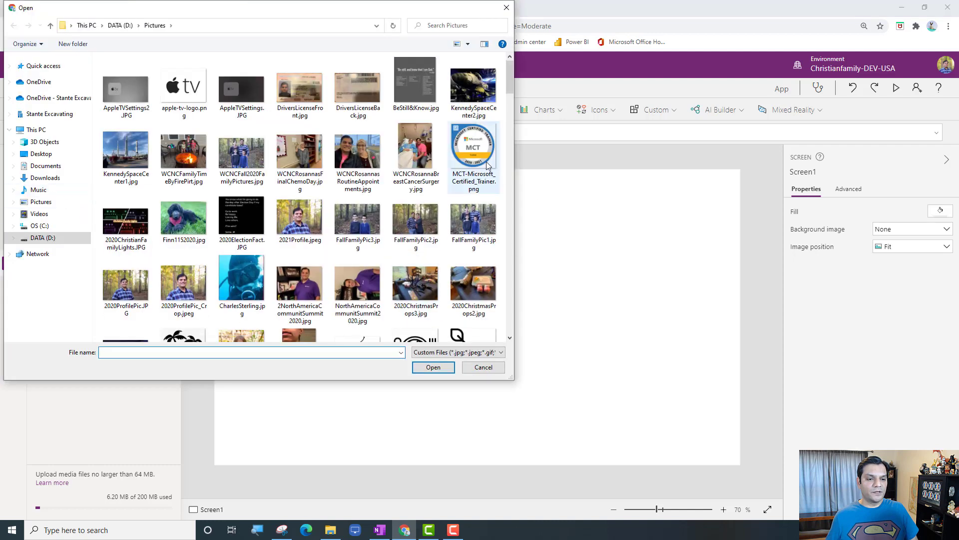
left_click(487, 166)
left_click(433, 367)
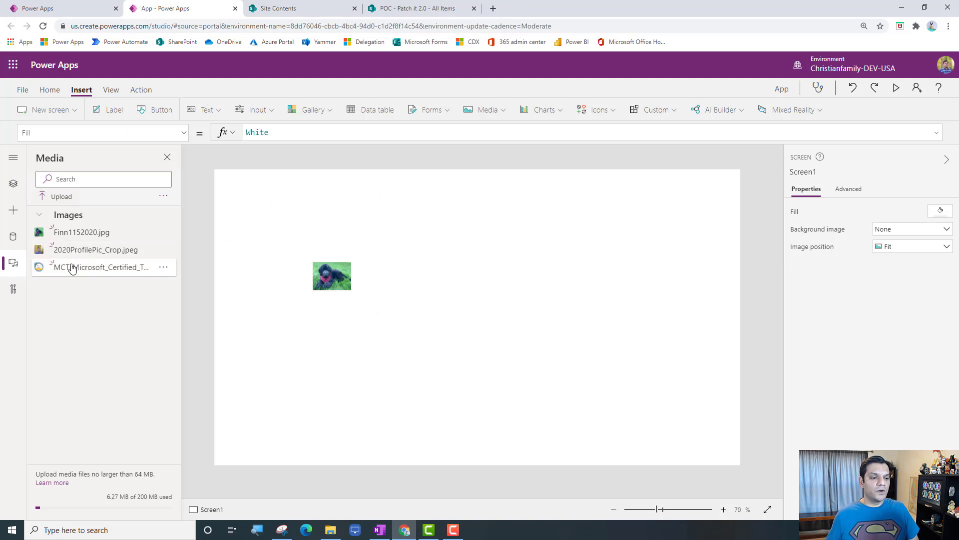
- Place 2020ProfilePic_Crop.jpeg on Screen1 beside the dog picture, about 241 by 186 in size at about X 656, Y 68
left_click_drag(80, 255, 505, 231)
left_click_drag(543, 263, 599, 297)
left_click(422, 414)
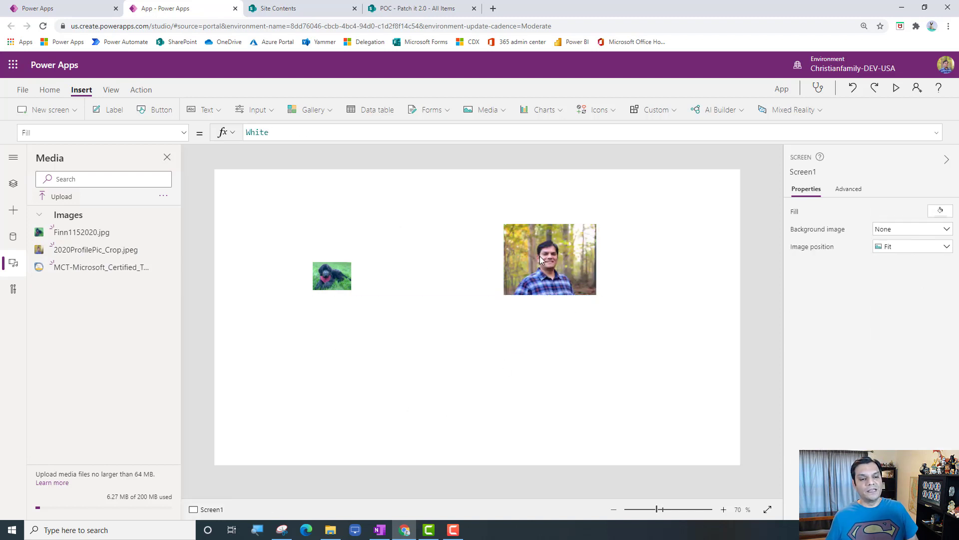
left_click_drag(542, 260, 505, 231)
- Add a new blank screen and place 2020ProfilePic_Crop.jpeg on it at about X 462, Y 248
left_click(13, 184)
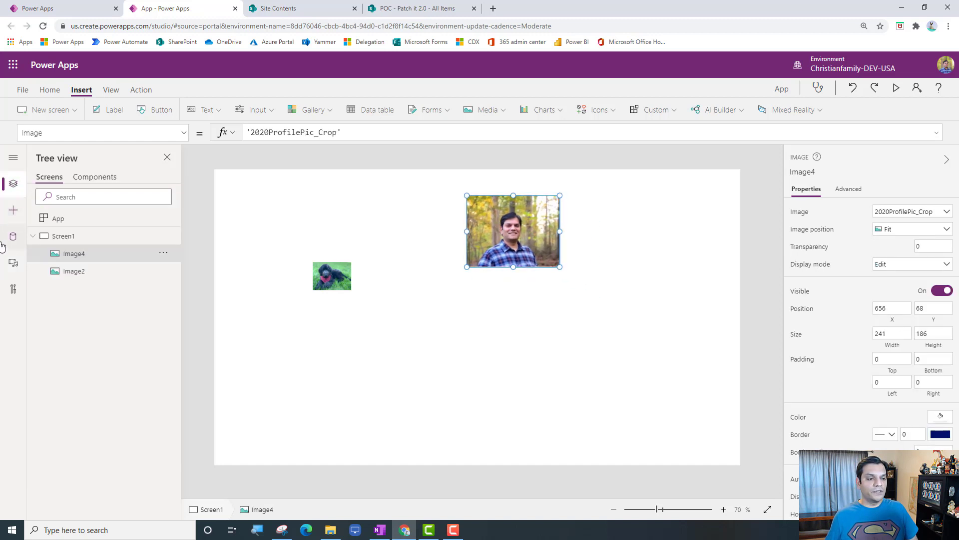
left_click(50, 110)
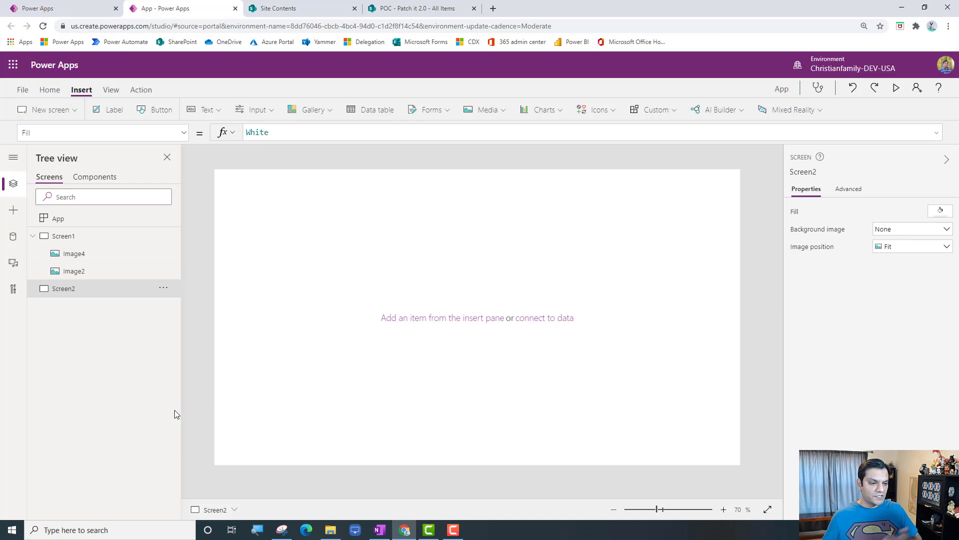
left_click(13, 263)
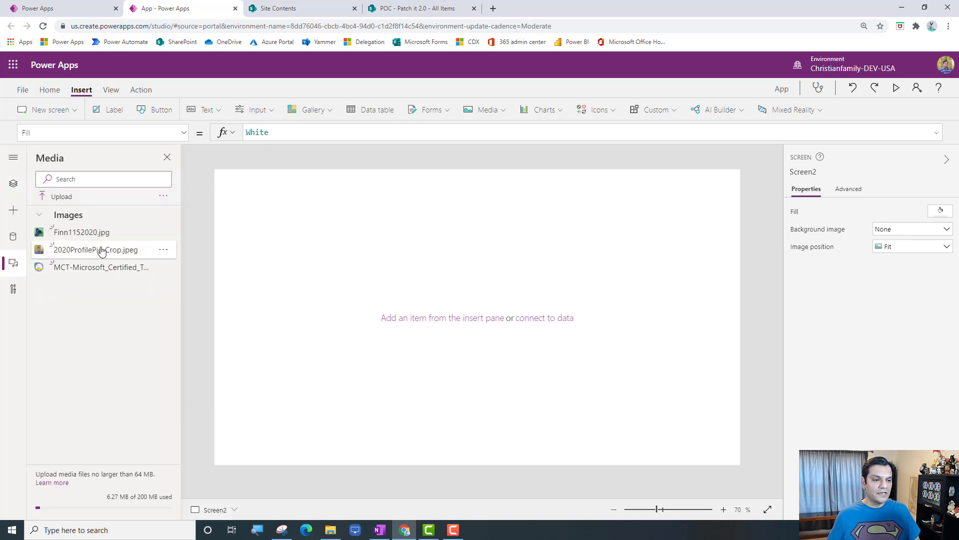
left_click_drag(102, 250, 395, 272)
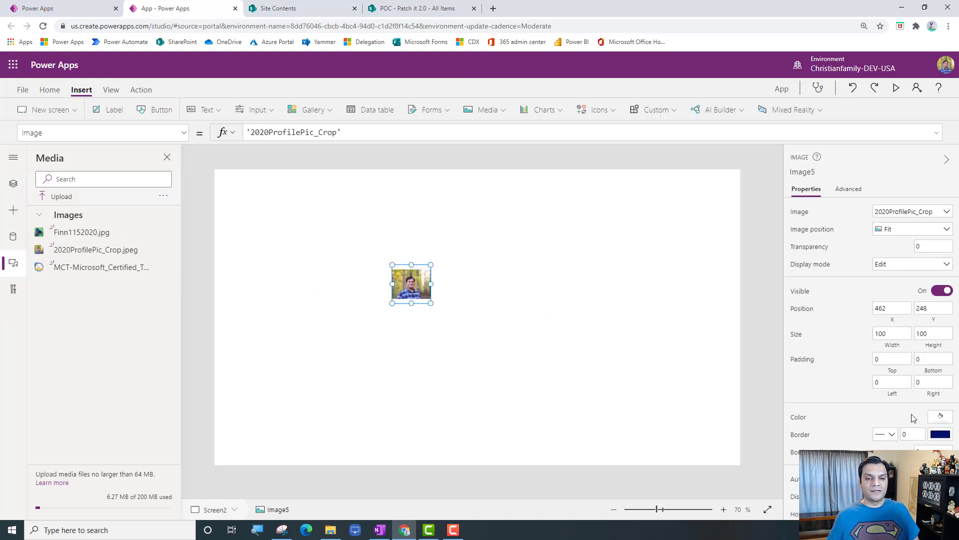
scroll(913, 418, "down", 1)
left_click(909, 245)
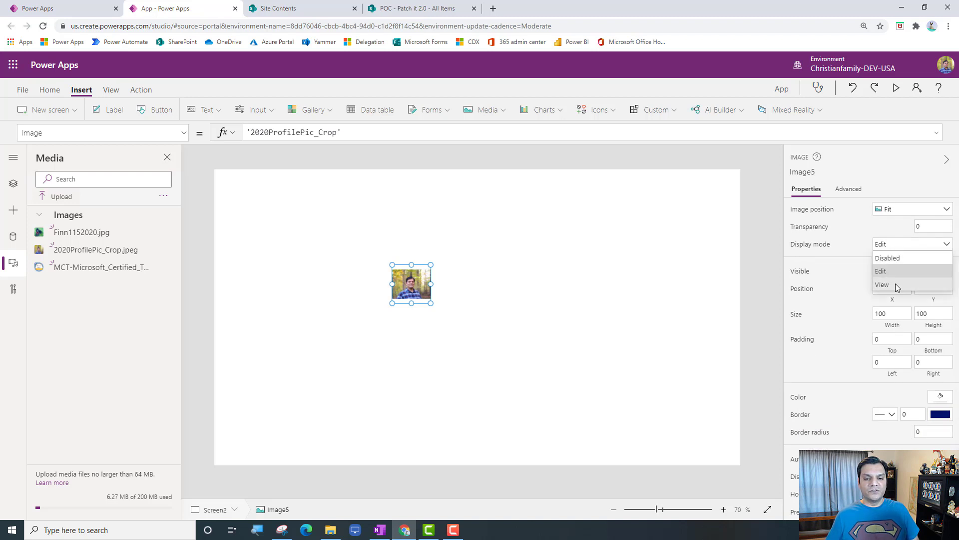
left_click(639, 396)
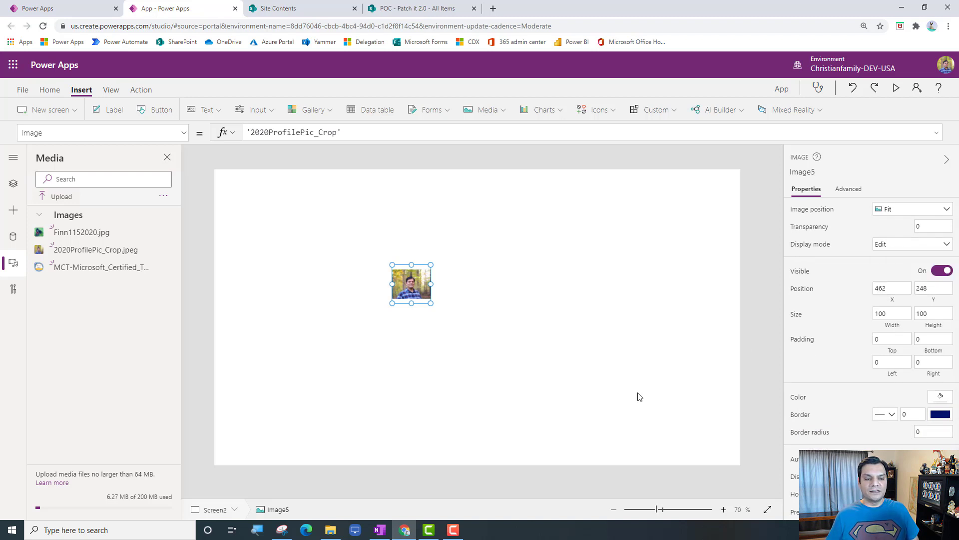
- Set the Visible property of the profile picture on Screen2 to false
left_click(408, 289)
left_click(183, 133)
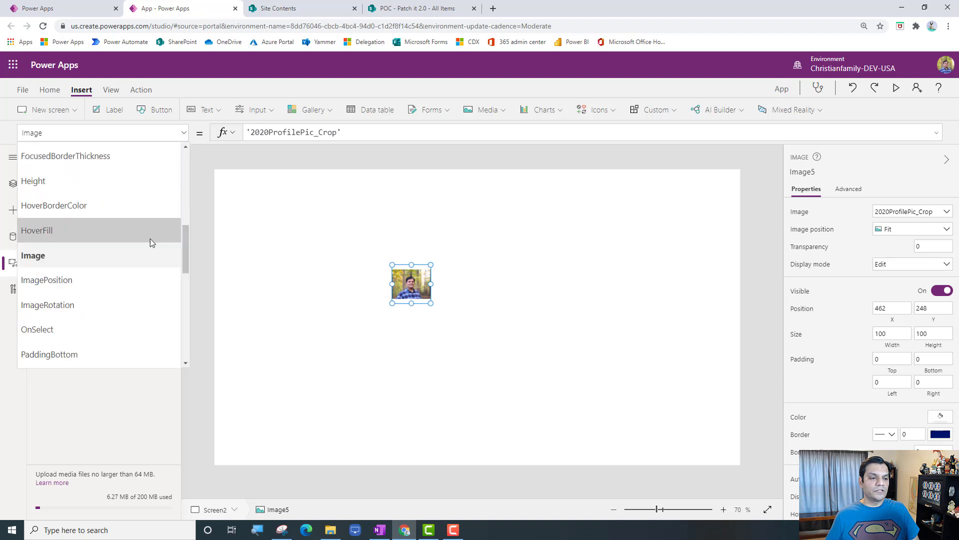
scroll(152, 243, "down", 5)
left_click(115, 281)
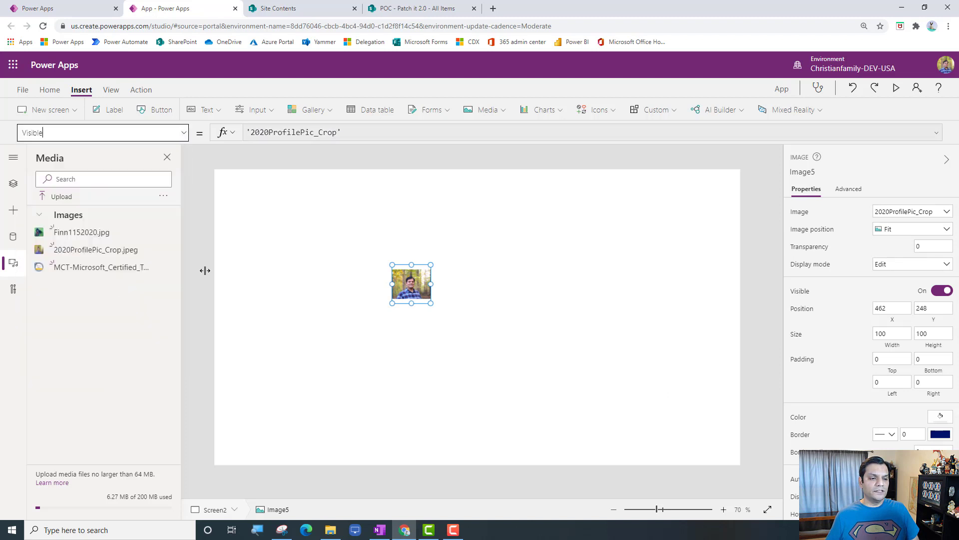
triple_click(322, 135)
type("tr")
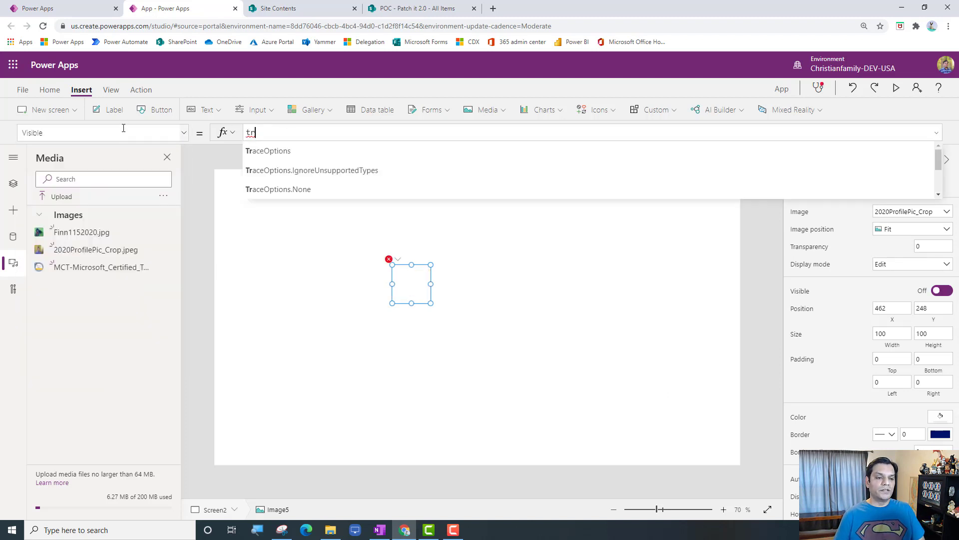
key("BackSpace")
key("BackSpace")
type("fa")
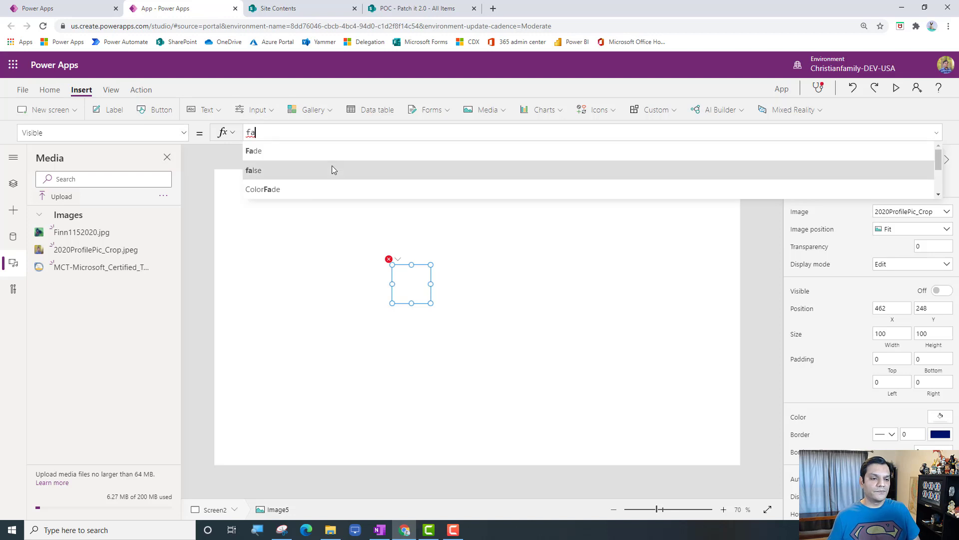
left_click(332, 169)
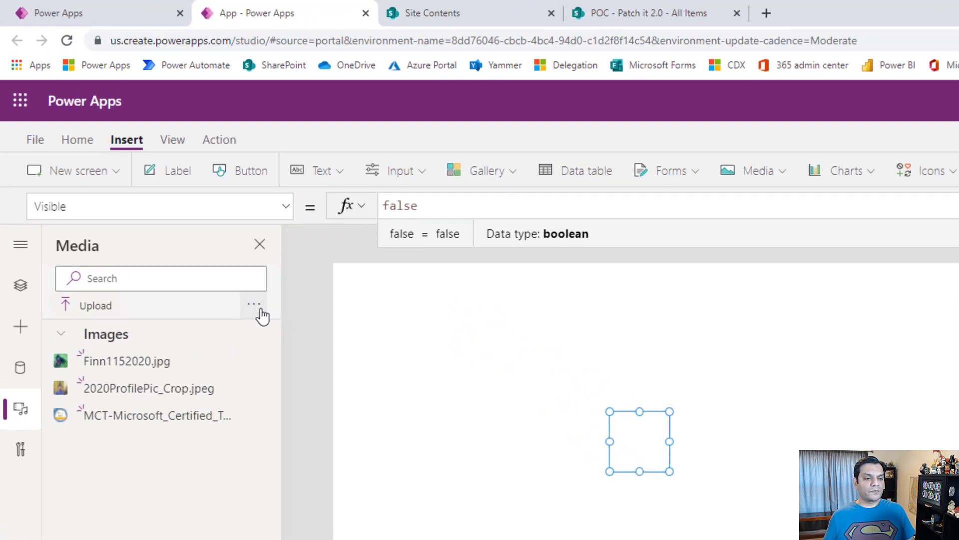
- Remove all unused media files from the app's media library
left_click(261, 312)
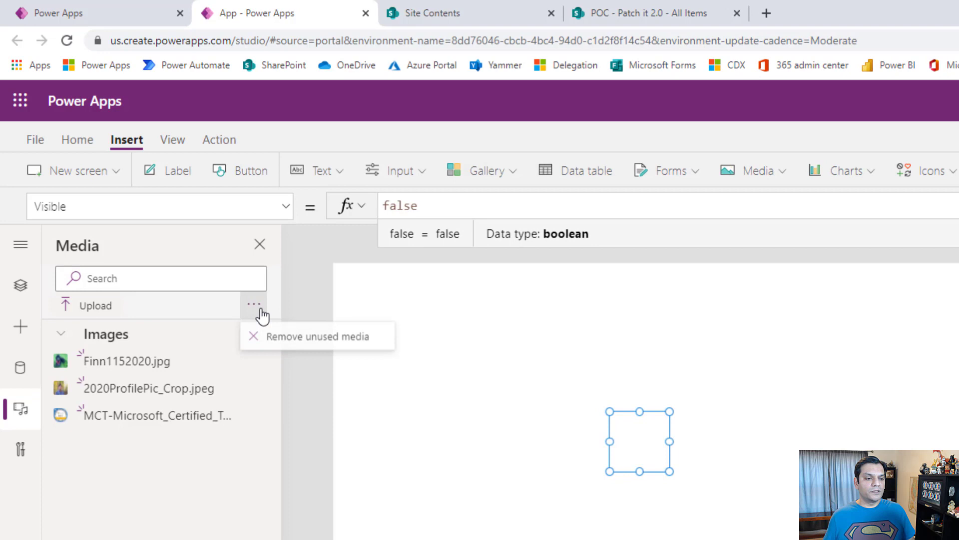
left_click(289, 351)
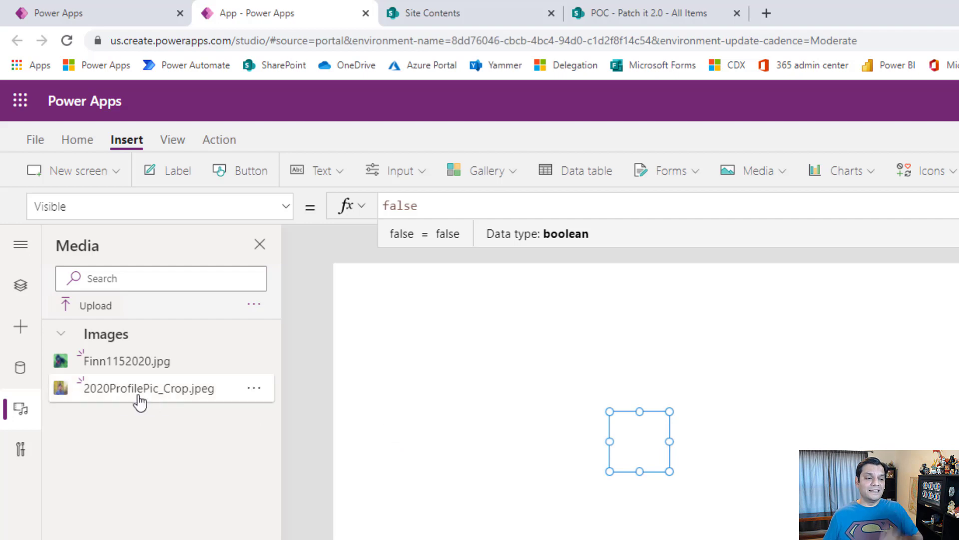
- Delete the profile picture Image4 from Screen1 and select the hidden Image5 on Screen2
left_click(17, 289)
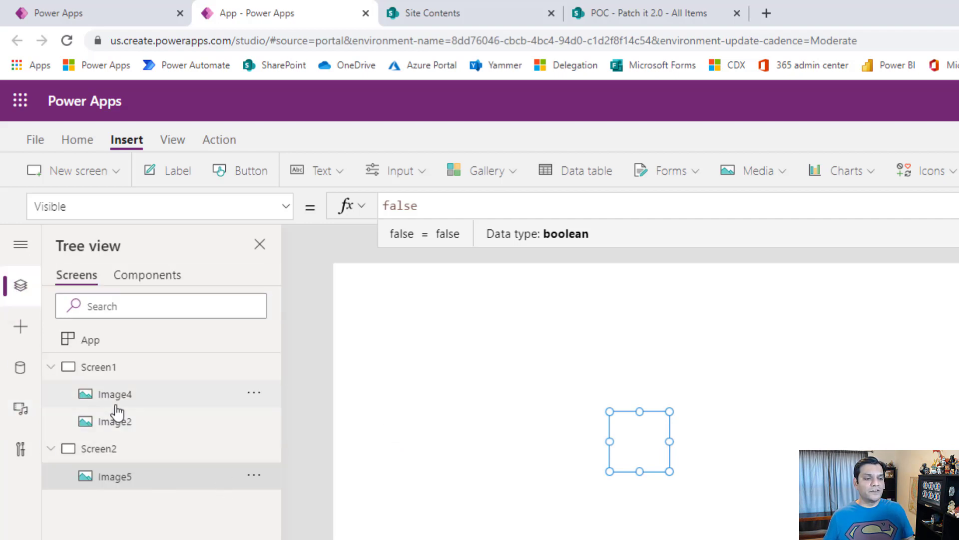
left_click(116, 404)
left_click(116, 421)
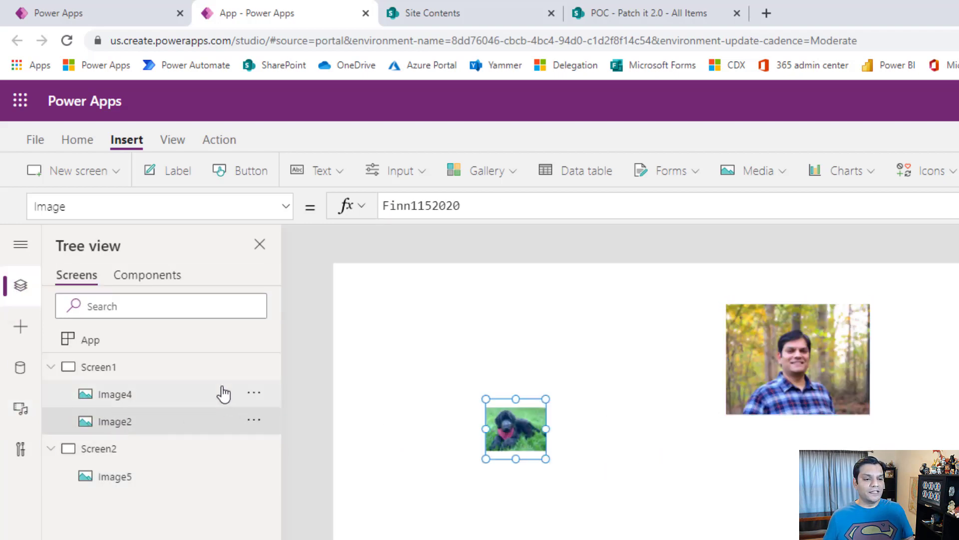
left_click(150, 393)
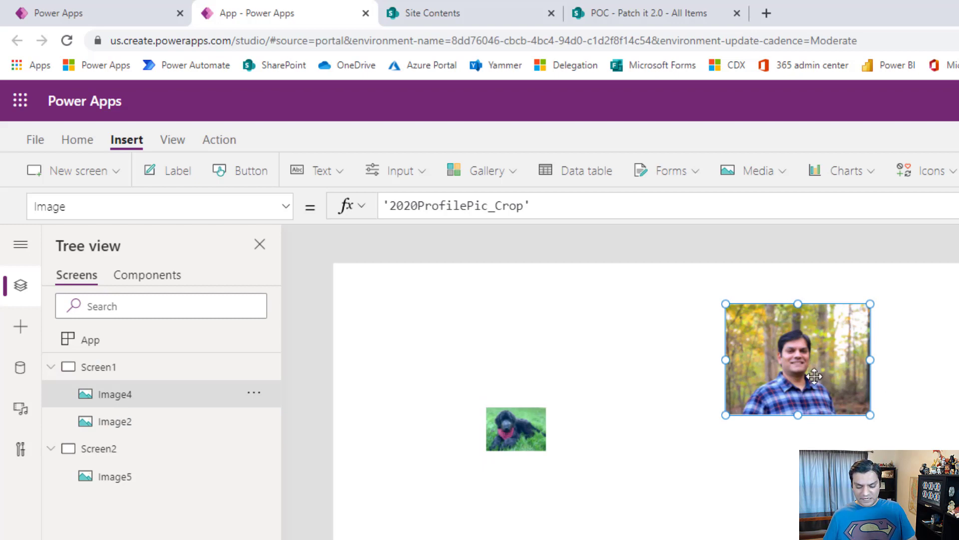
key("Delete")
left_click(158, 452)
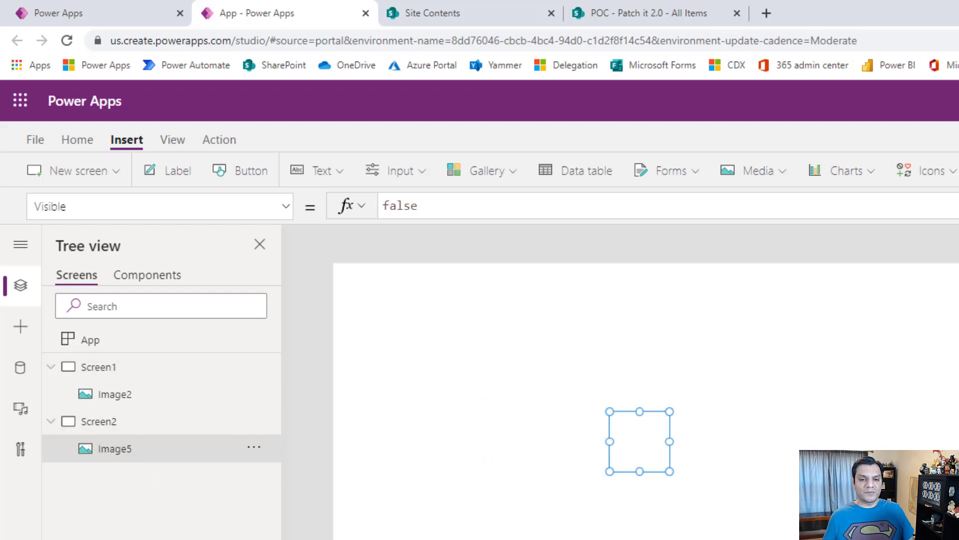
- Run the unused media removal again with Screen2 selected, leaving the hidden picture in place on it
left_click(252, 411)
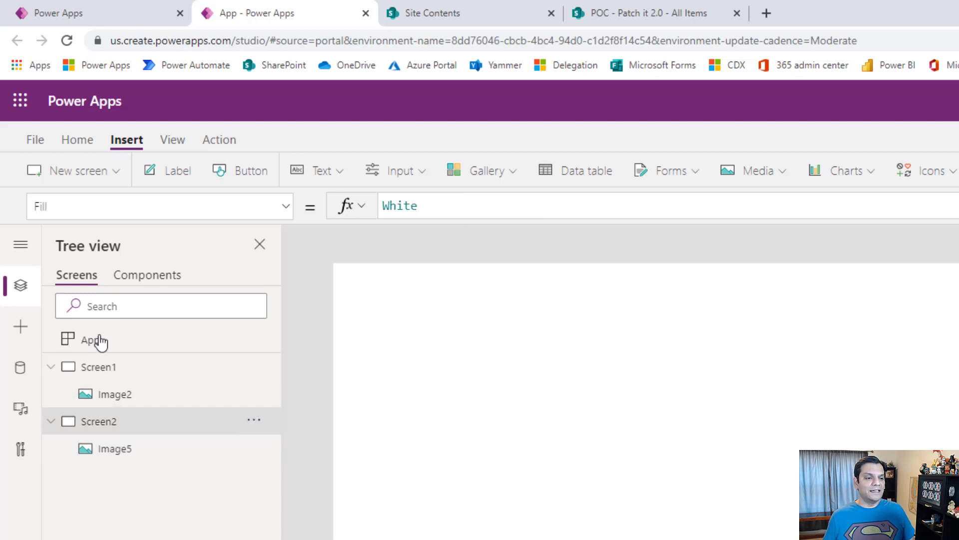
left_click(30, 421)
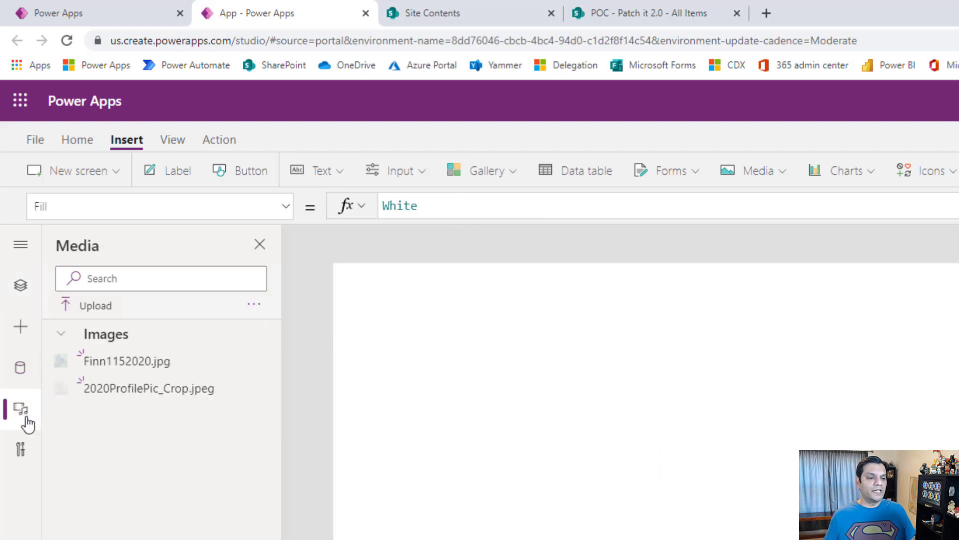
left_click(253, 305)
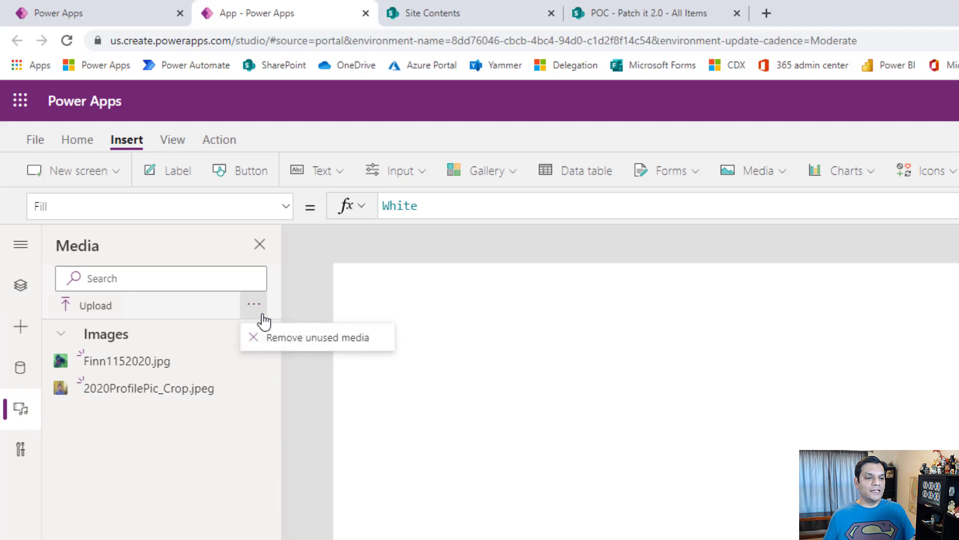
left_click(273, 336)
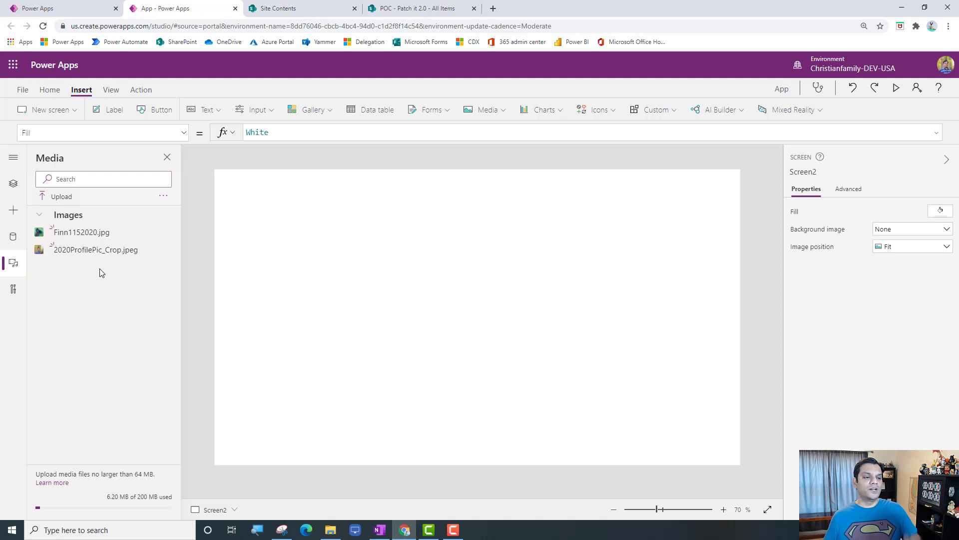
left_click(169, 200)
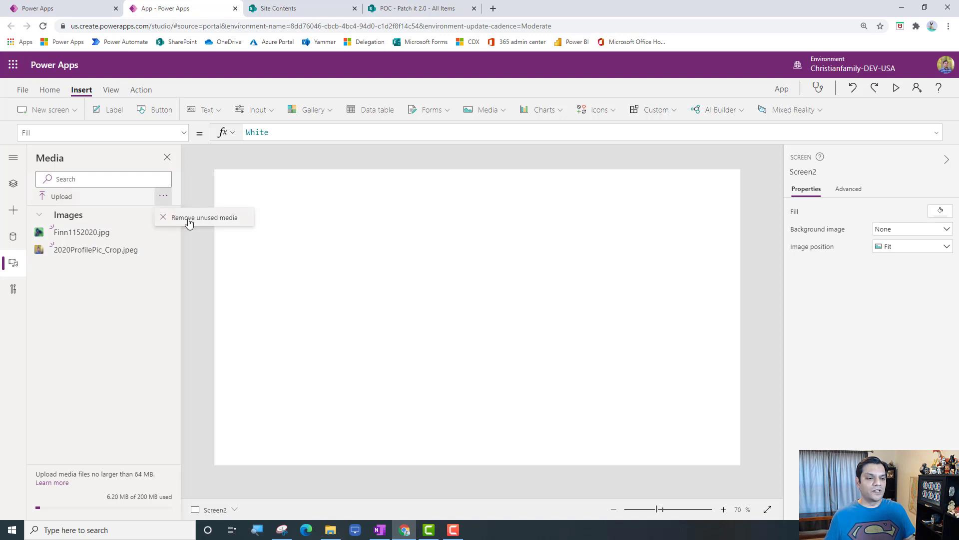
left_click(292, 313)
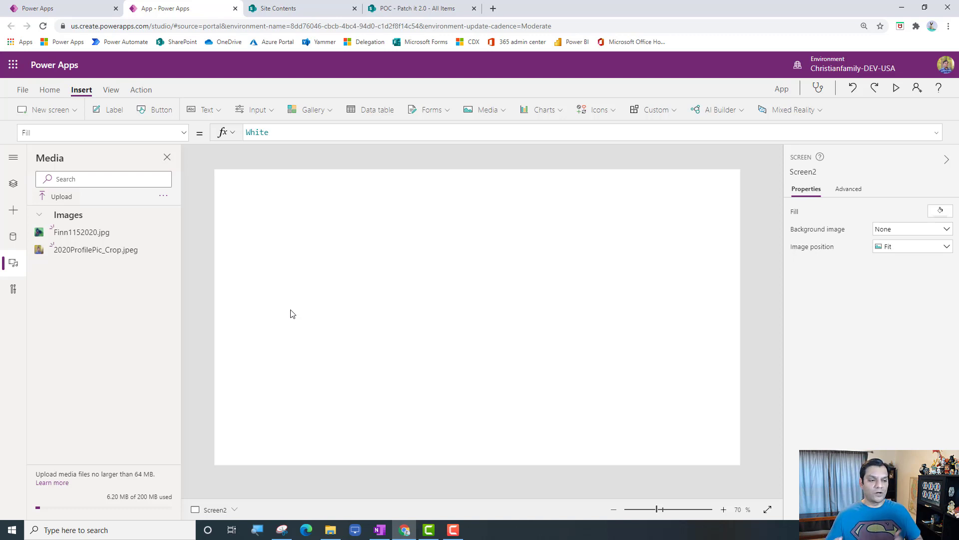
- Connect the app to the SharePoint list Patch it 2.0 as a data source through an existing SharePoint connection
left_click(13, 236)
left_click(101, 286)
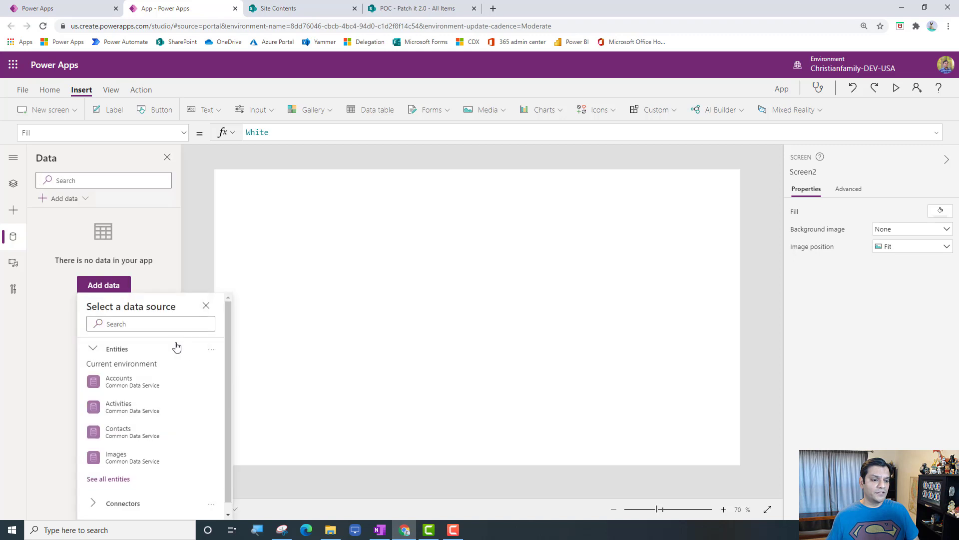
type("SharePoint")
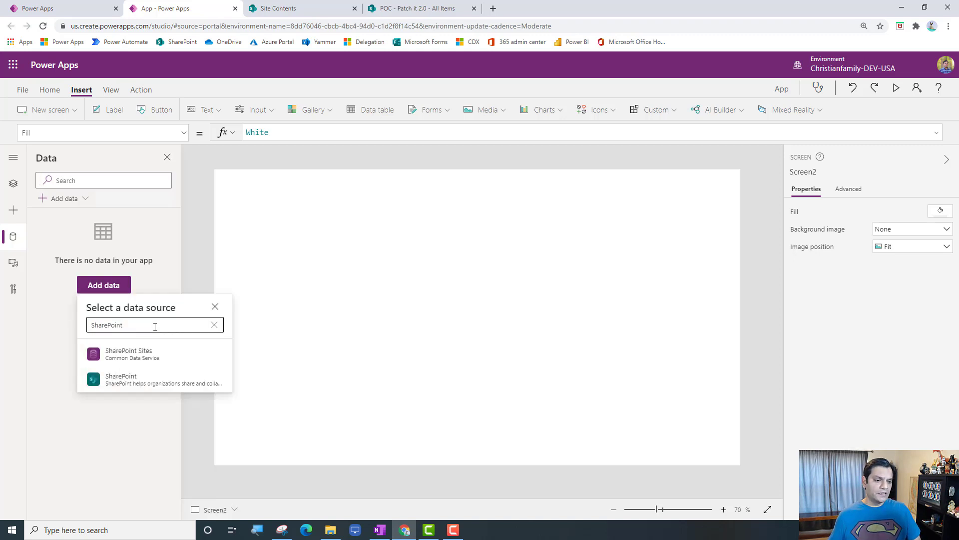
left_click(145, 381)
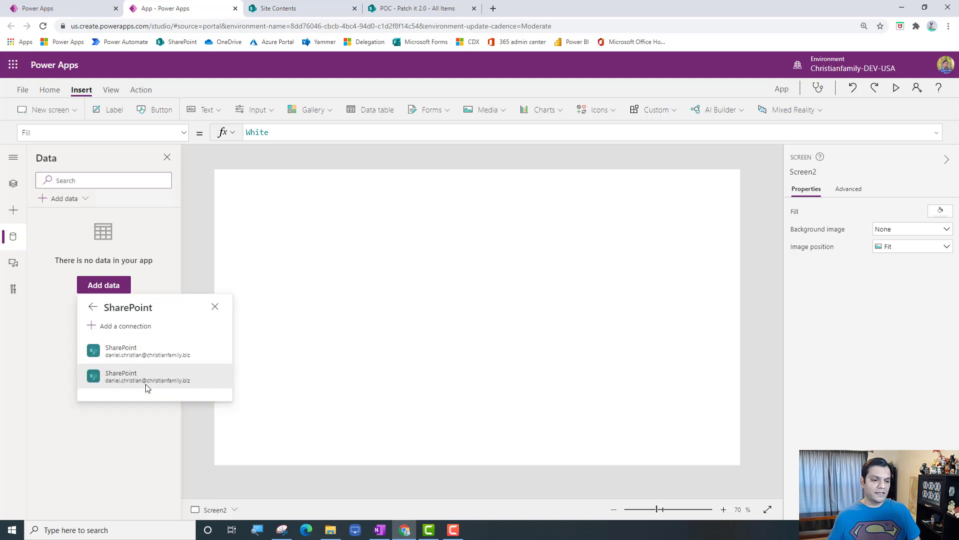
left_click(152, 366)
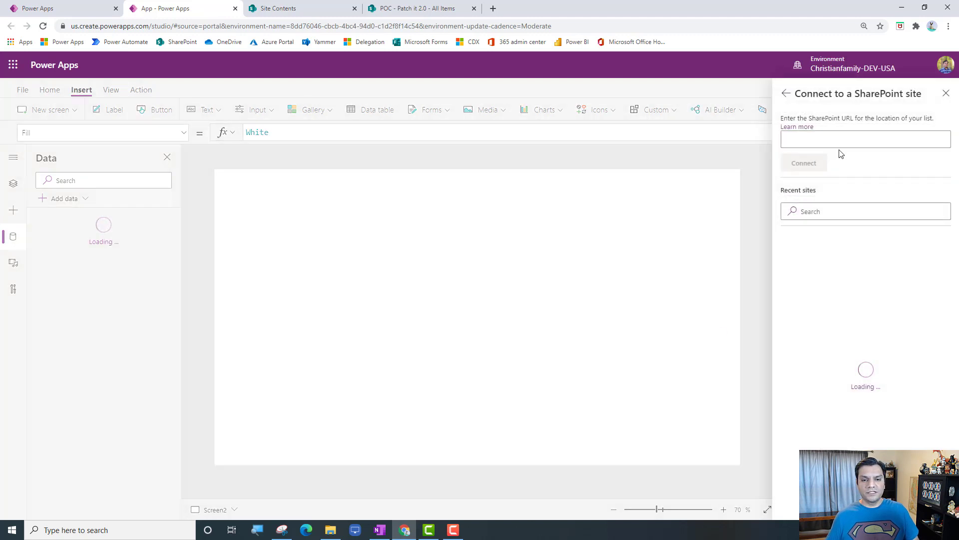
left_click(806, 254)
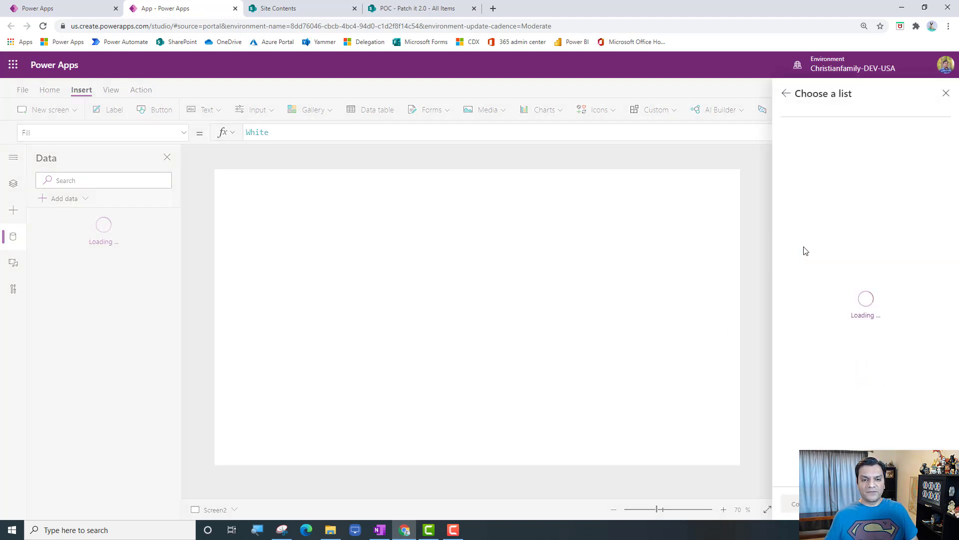
scroll(850, 320, "down", 15)
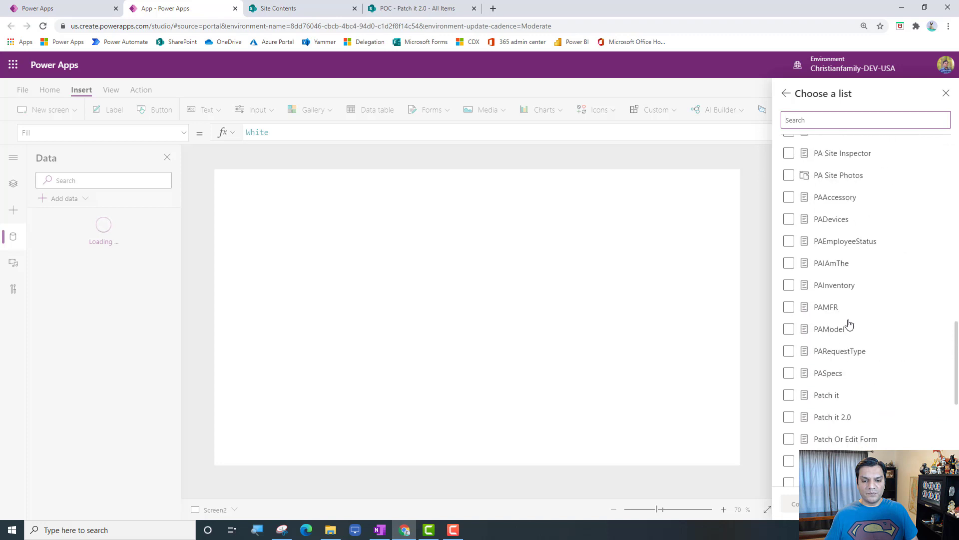
left_click(788, 417)
left_click(796, 503)
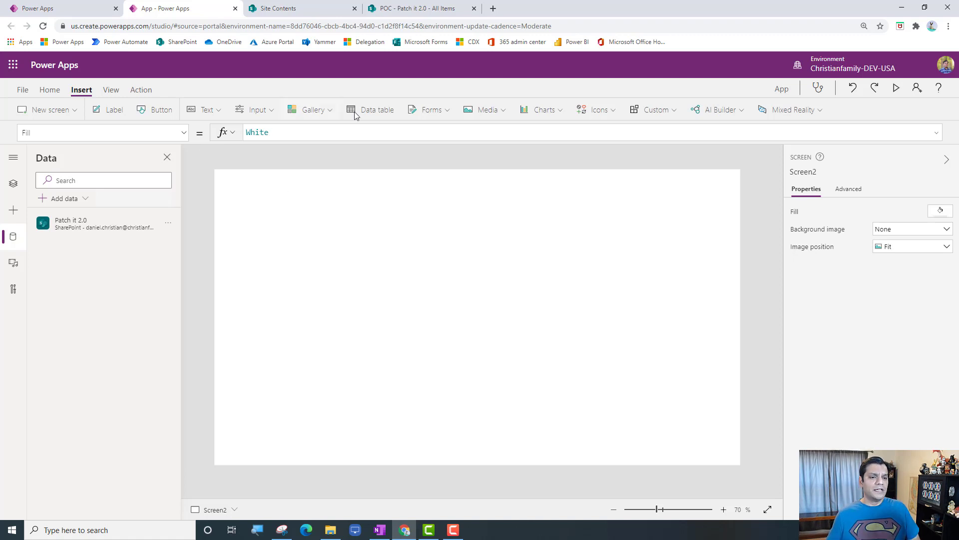
- Delete the dog picture Image2 from Screen1
left_click(12, 184)
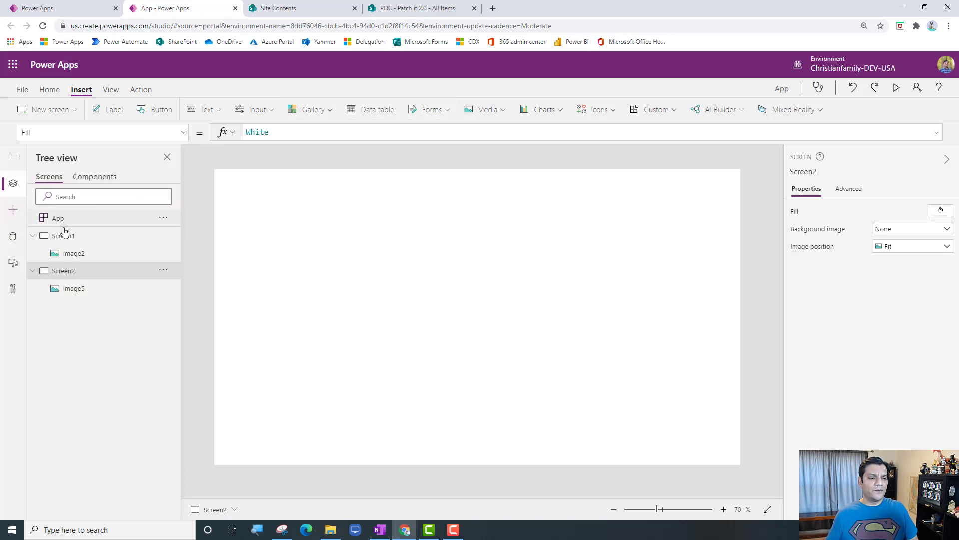
left_click(105, 242)
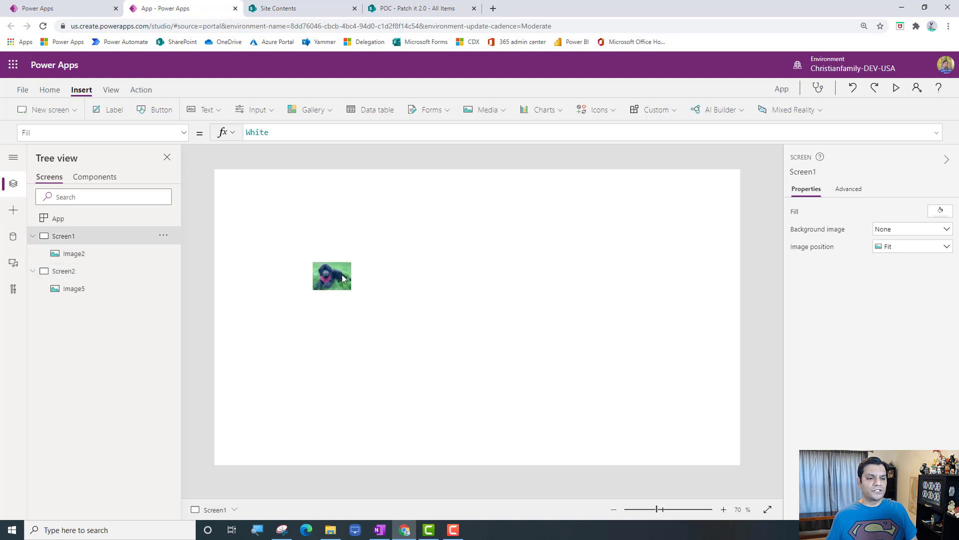
left_click(342, 275)
key("Delete")
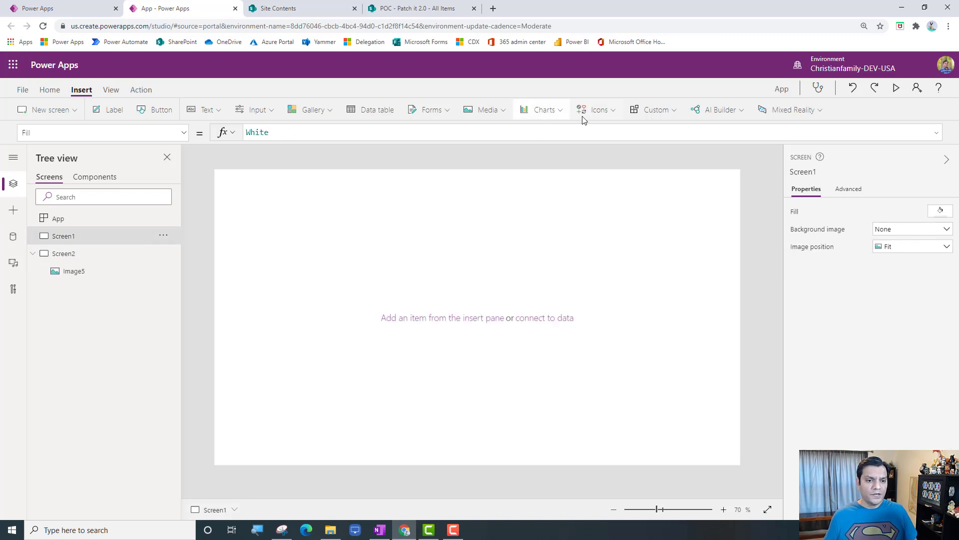
- Insert an edit form on Screen1 and set its data source to Patch it 2.0
left_click(427, 117)
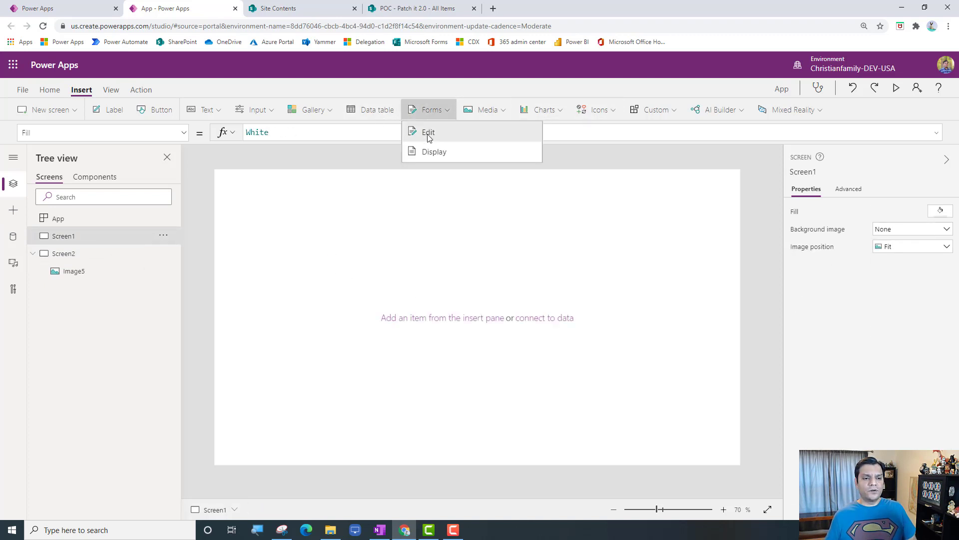
left_click(429, 133)
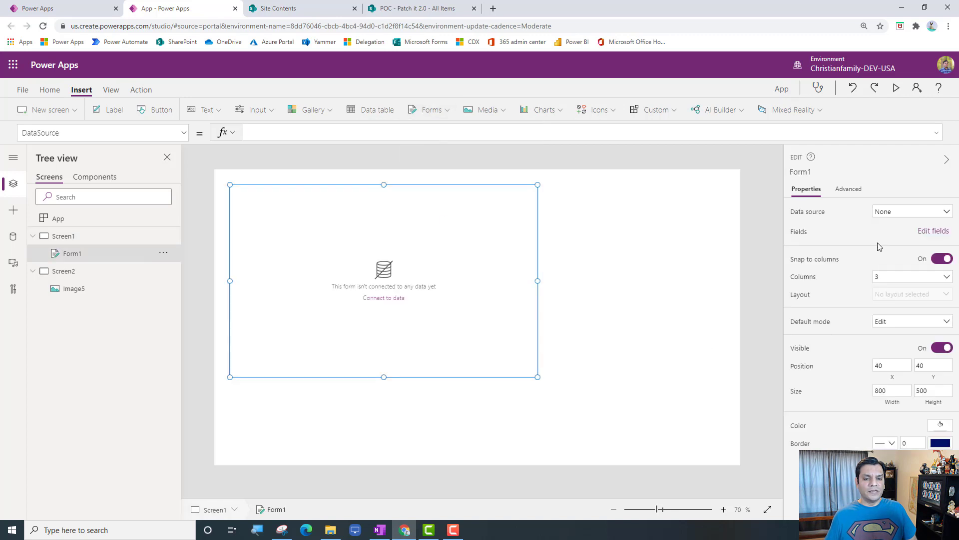
left_click(895, 212)
left_click(871, 283)
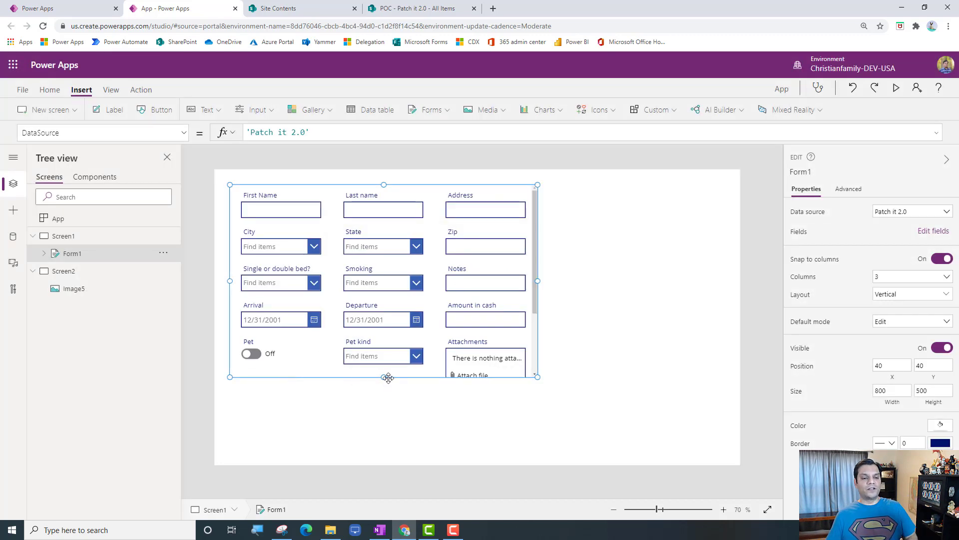
- Enlarge the form to 1326 wide and 752 high at Y 0, and arrange its fields in 2 columns
left_click_drag(384, 377, 384, 463)
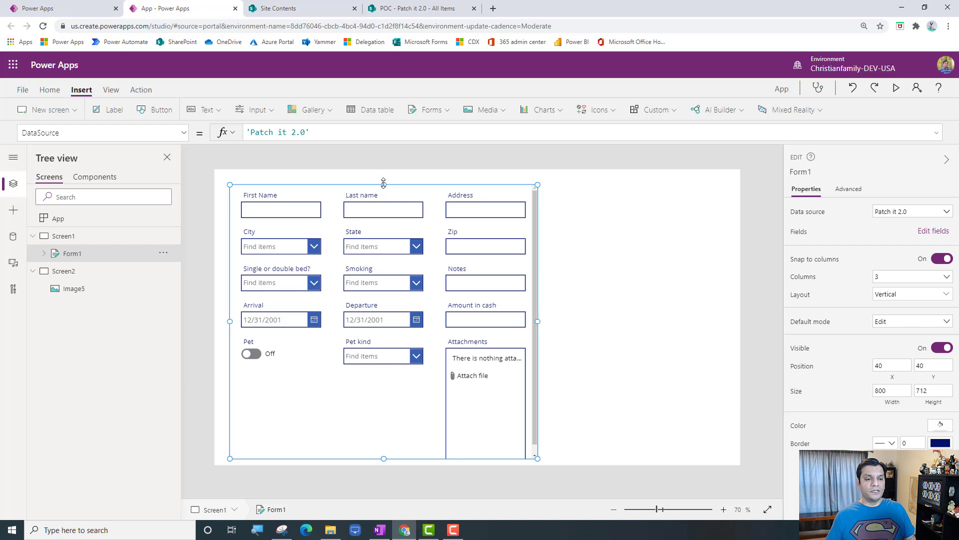
left_click_drag(383, 184, 384, 166)
left_click_drag(540, 315, 829, 391)
left_click(909, 284)
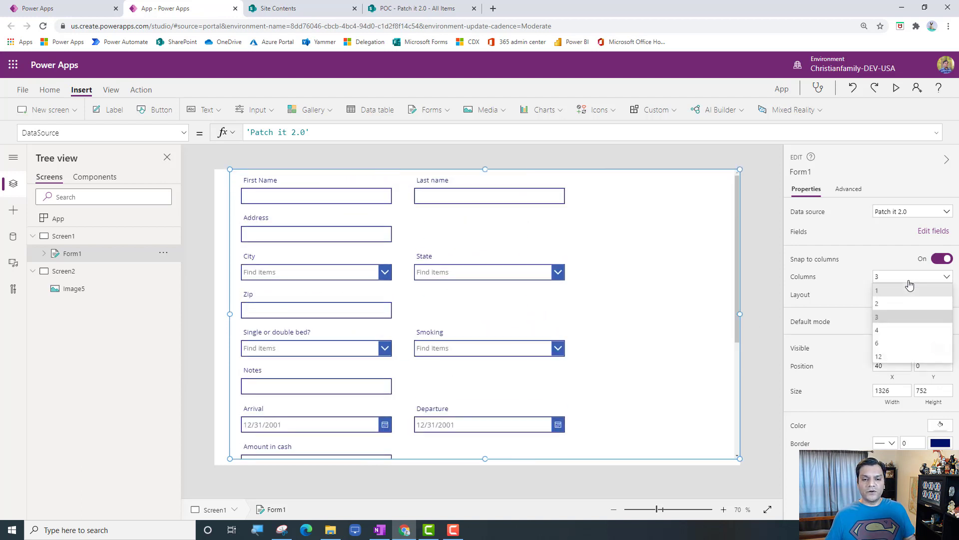
left_click(906, 299)
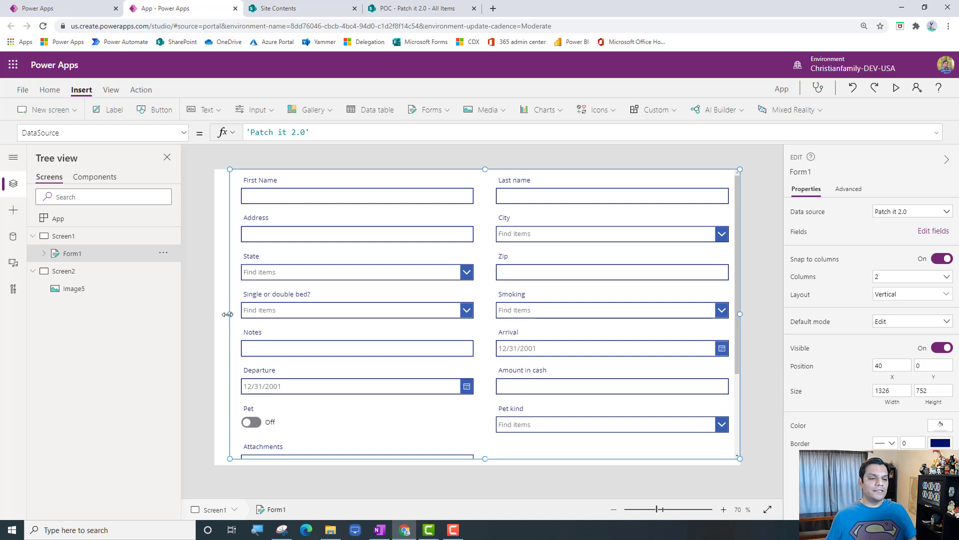
- Stretch the form to fill the whole screen at 1366 by 768 and arrange its fields in 1 column
left_click_drag(230, 314, 206, 315)
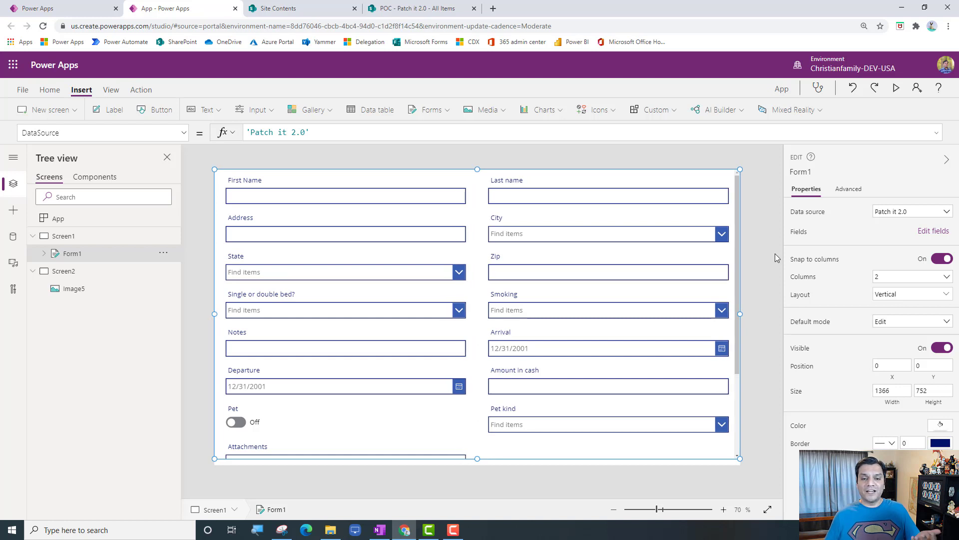
left_click(899, 278)
left_click(895, 292)
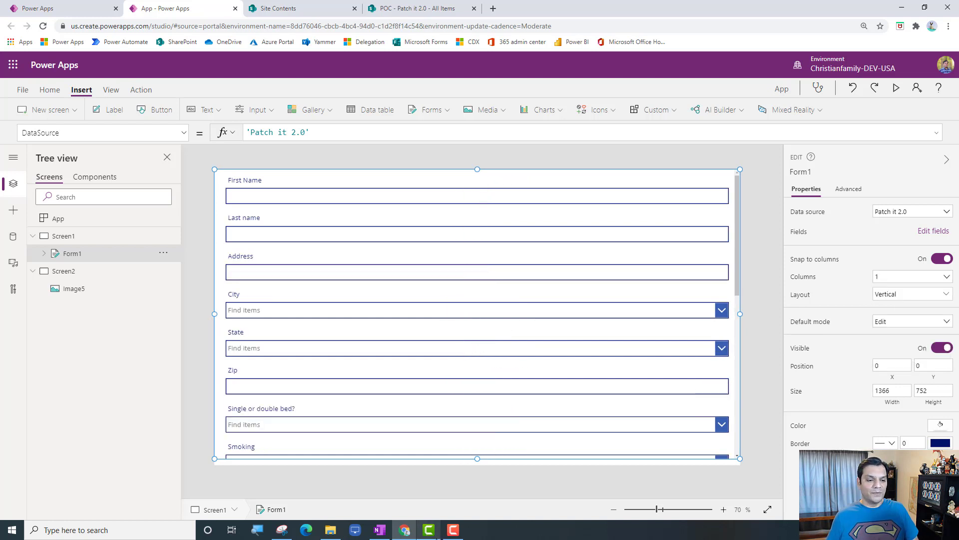
left_click_drag(476, 459, 476, 478)
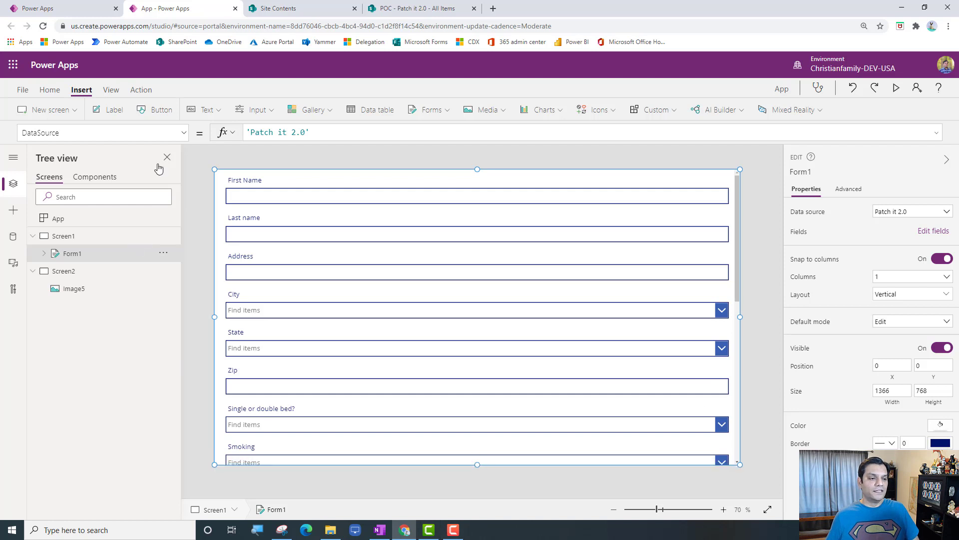
- Check the formula of the form's DefaultMode property
left_click(185, 134)
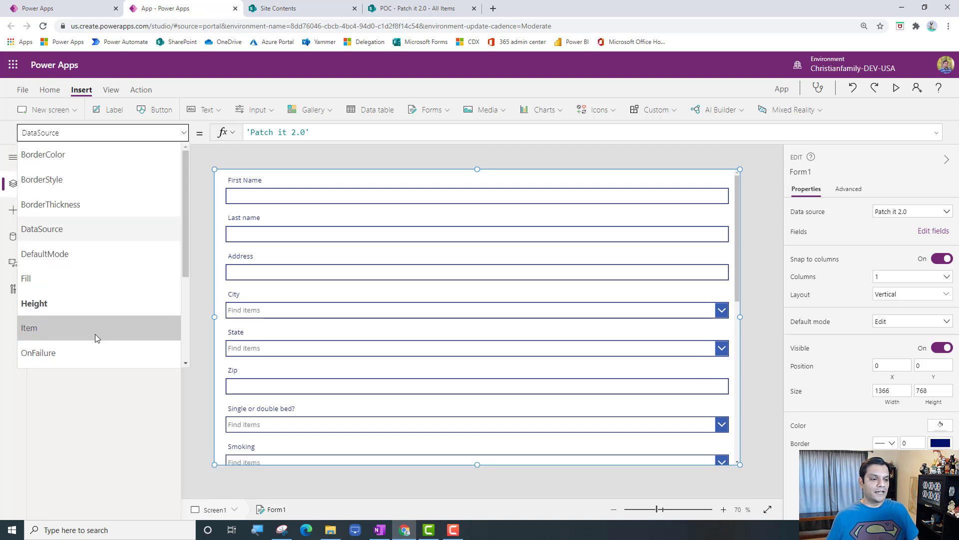
left_click(84, 254)
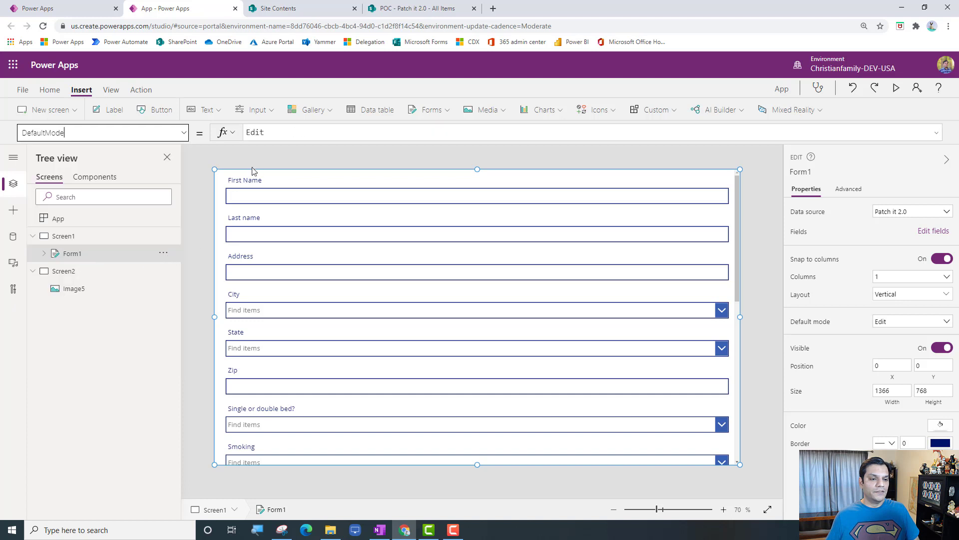
left_click(96, 255)
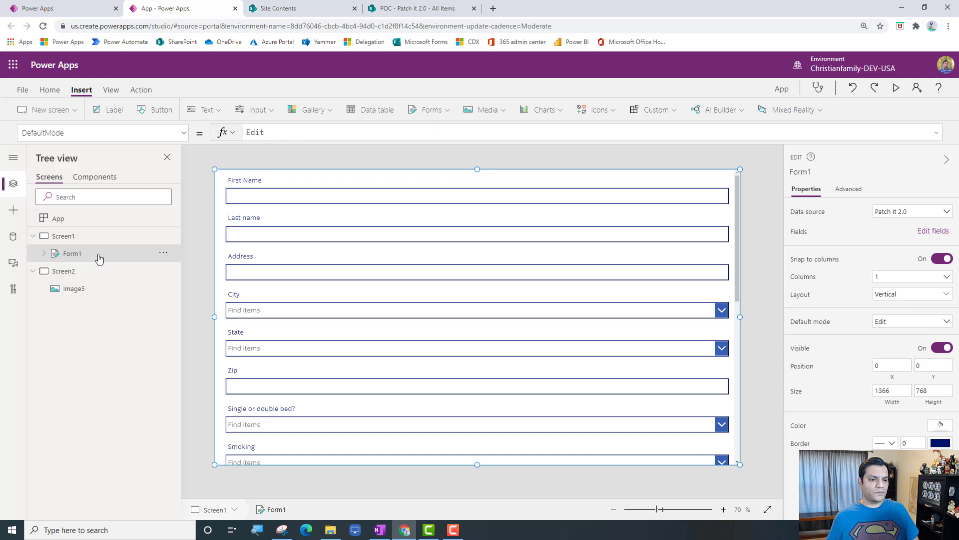
- Set the form's Item property to Defaults('Patch it 2.0')
left_click(185, 133)
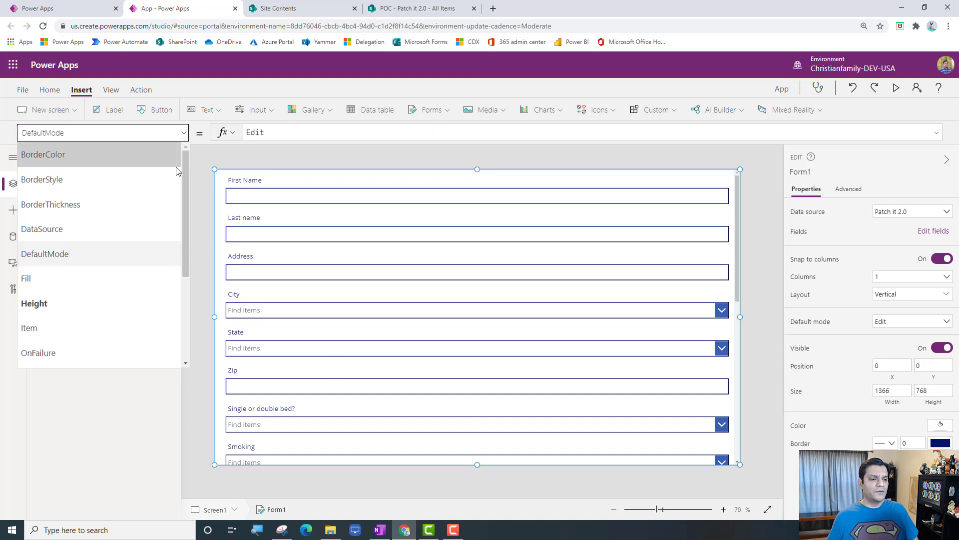
left_click(90, 323)
left_click(319, 133)
key("ctrl+a")
key("Delete")
type("De")
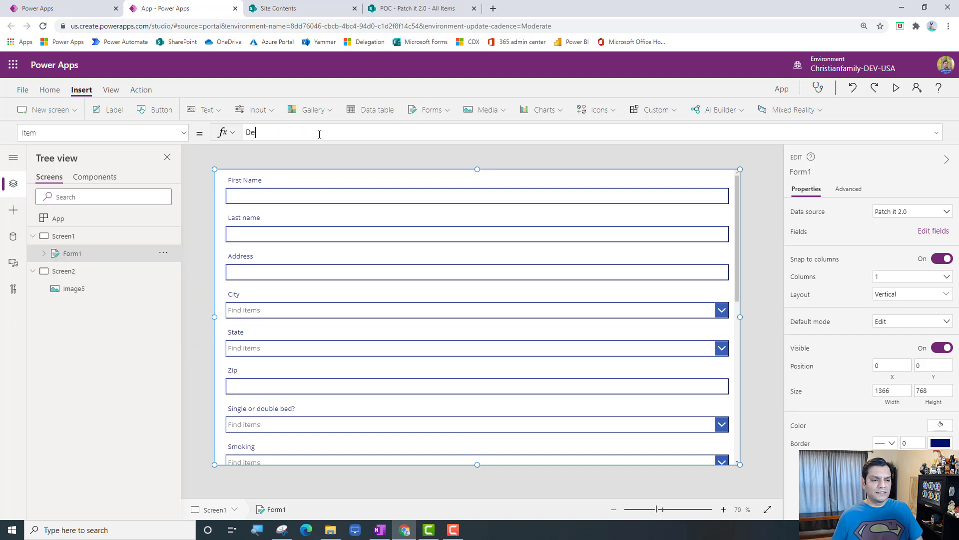
type("faults(")
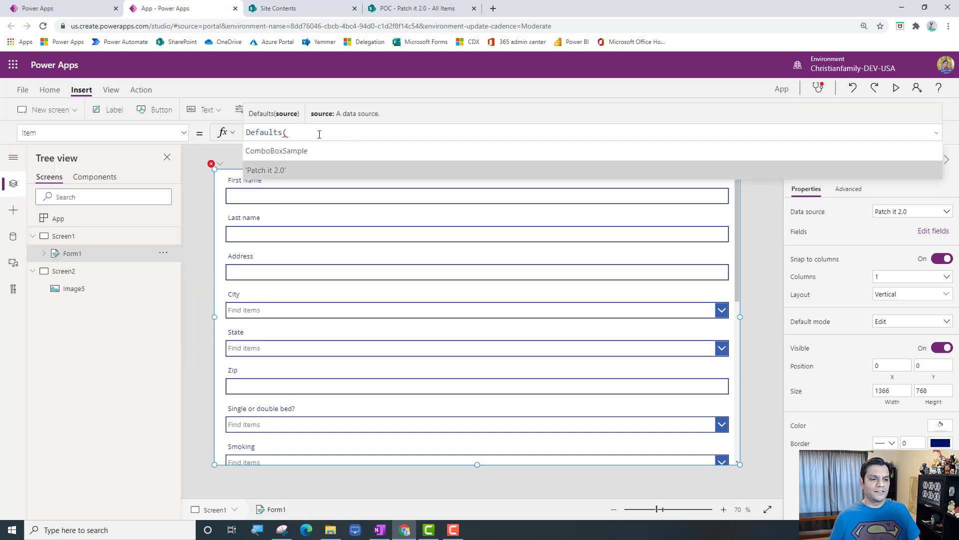
key("Tab")
type(")")
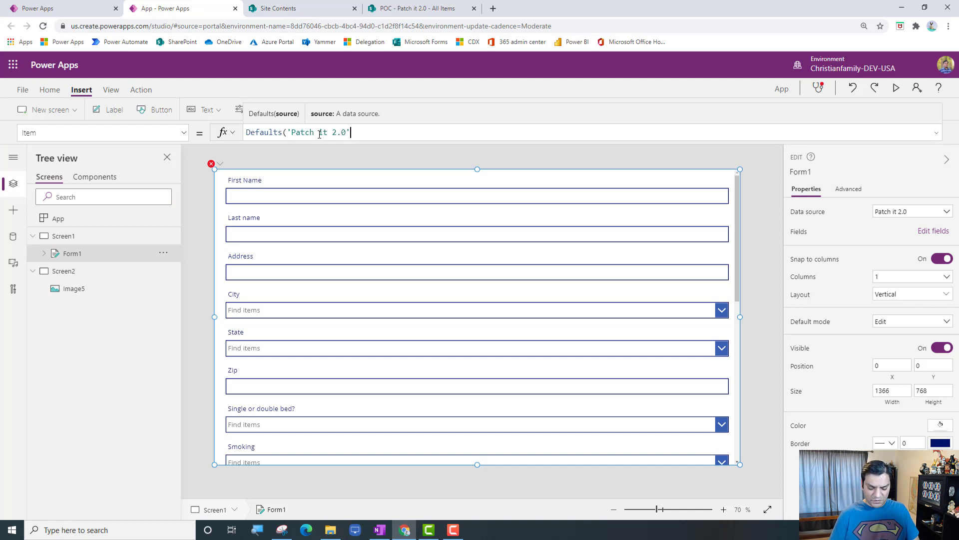
- Preview the app, look through the form's fields down to Attachments, and return to editing with Screen1 selected
left_click(898, 88)
scroll(433, 295, "down", 10)
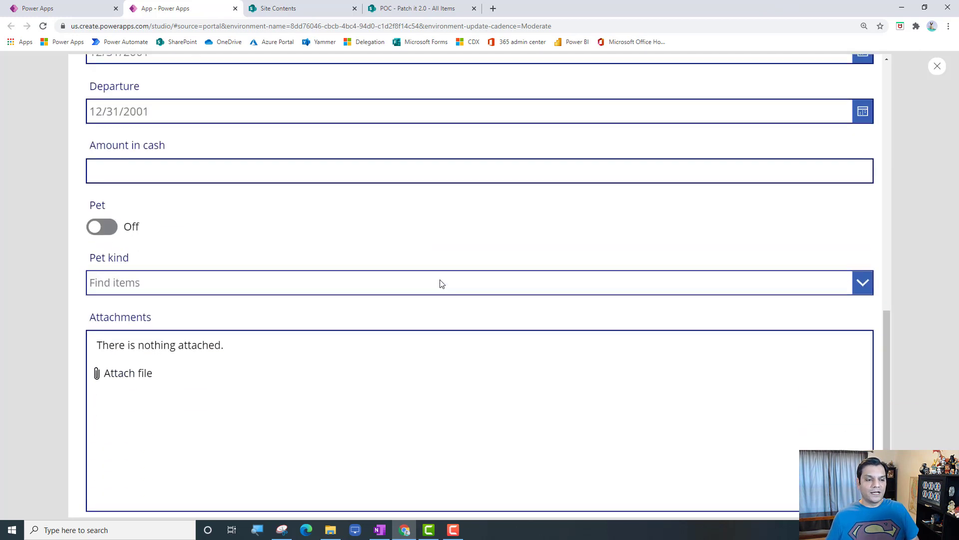
scroll(439, 280, "up", 10)
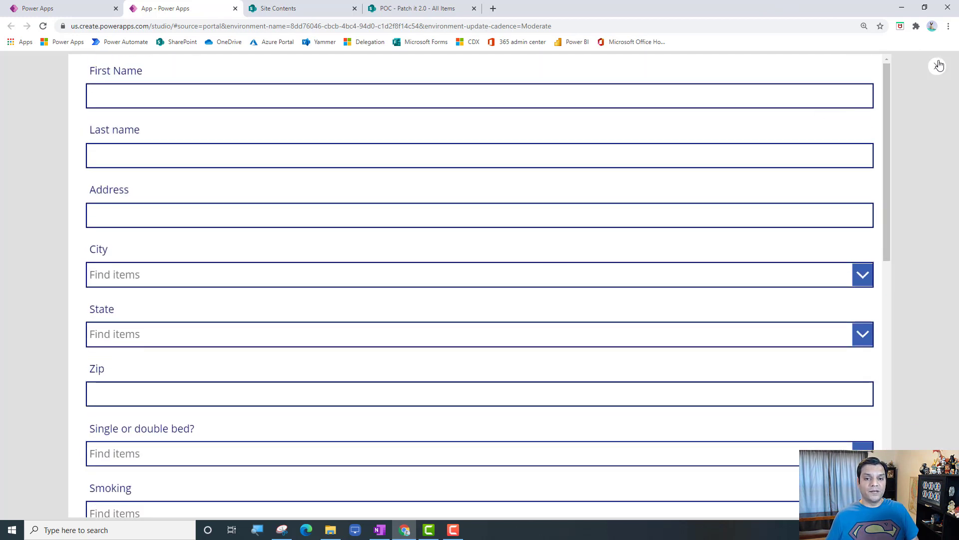
left_click(934, 69)
left_click(573, 327)
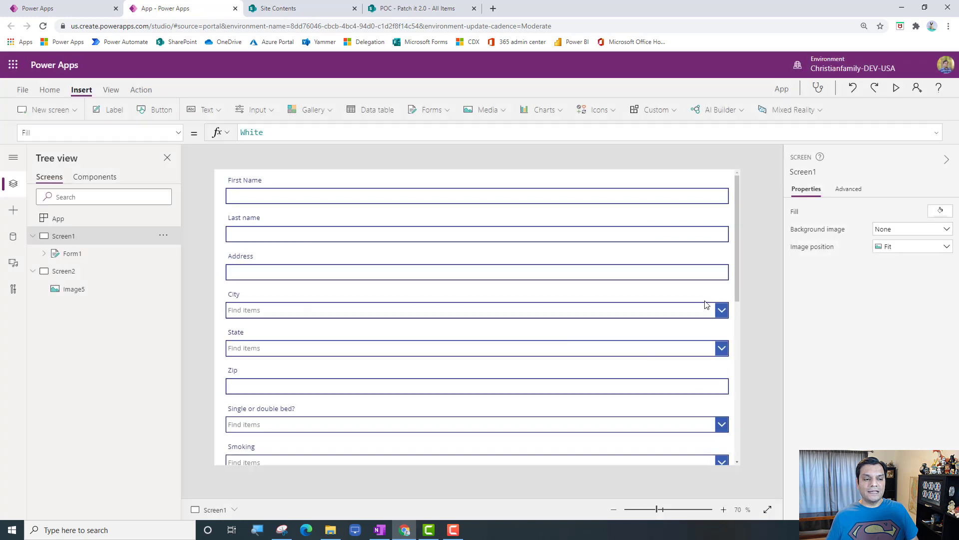
- Look at the end of Form1 around the Attachments card and check the actions offered for the form
left_click(736, 273)
left_click_drag(736, 278, 735, 457)
left_click(428, 459)
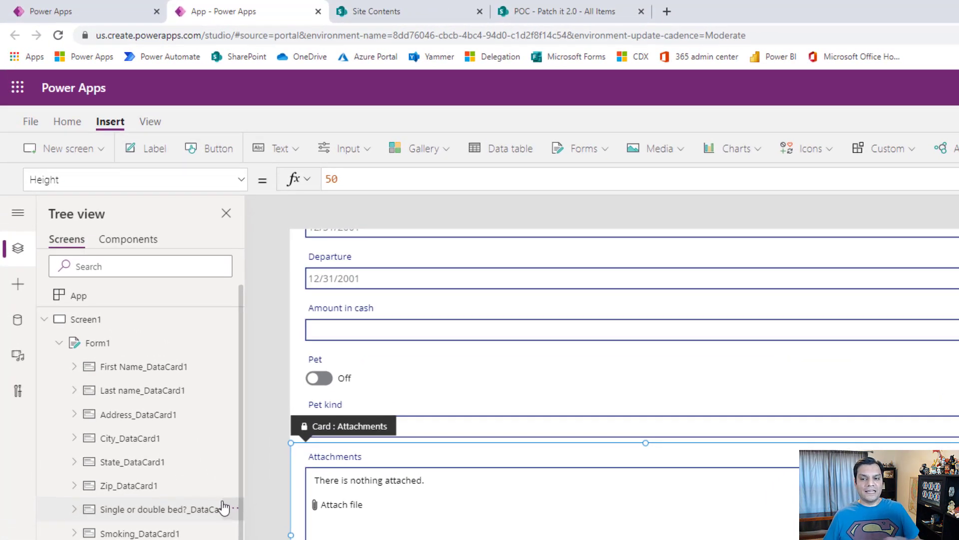
right_click(107, 348)
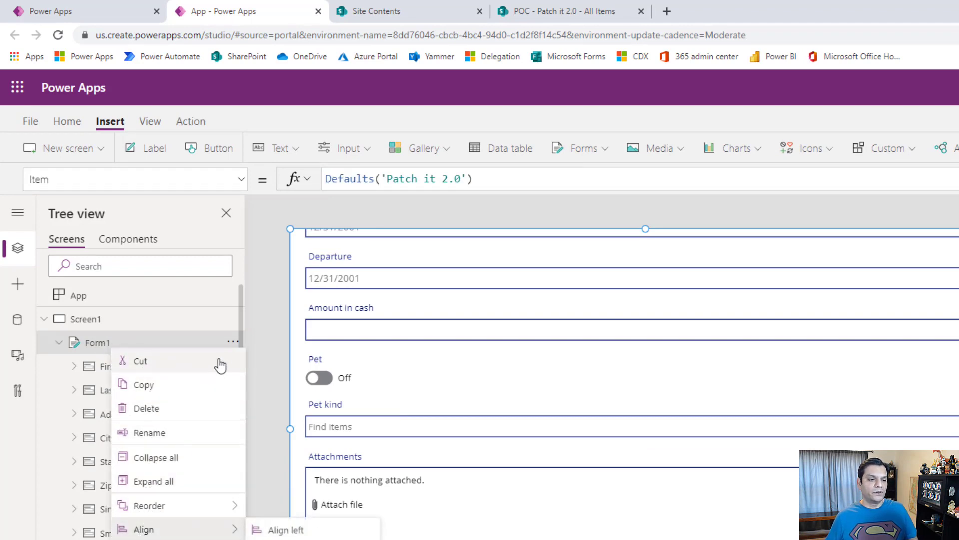
left_click(229, 346)
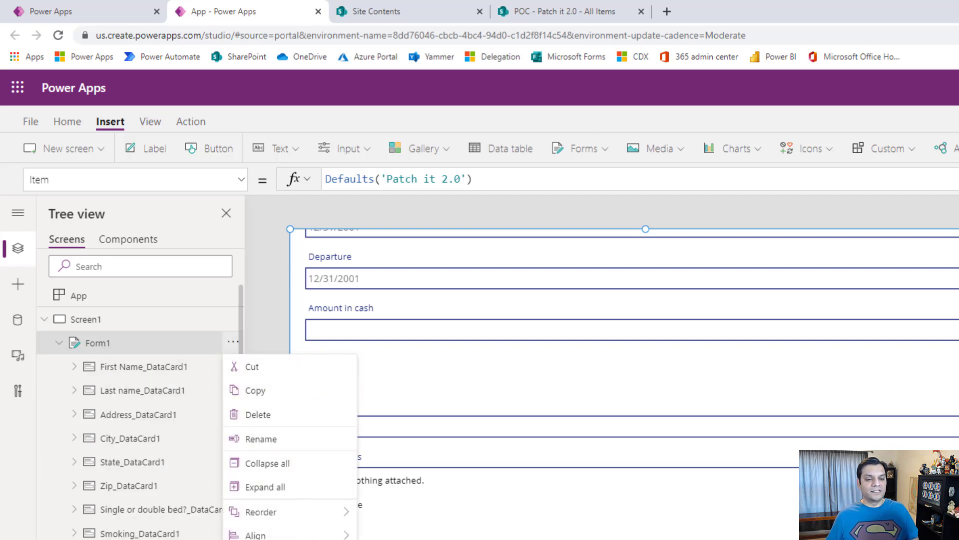
key("Escape")
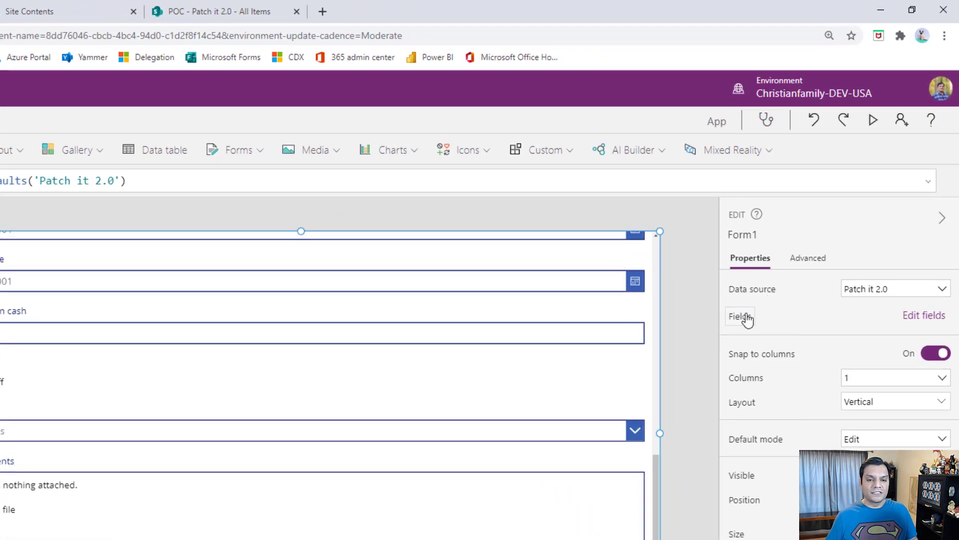
- Open the field list of Form1 and look through the fields that can be added from the data source
left_click(907, 316)
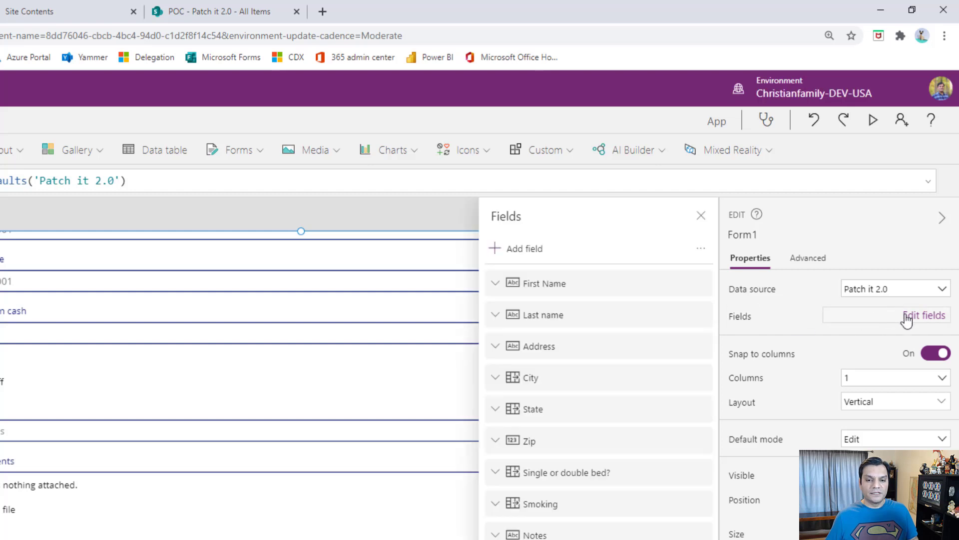
left_click(522, 258)
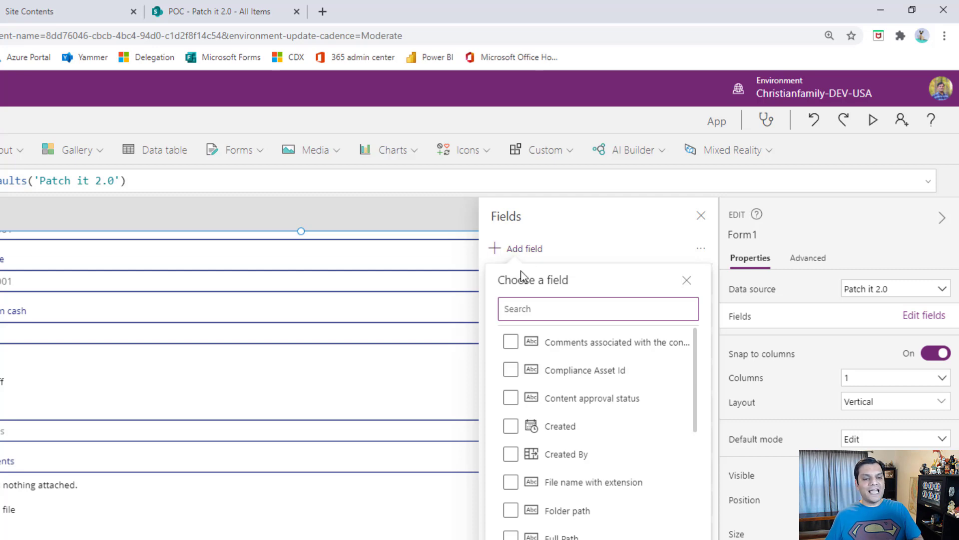
left_click(548, 379)
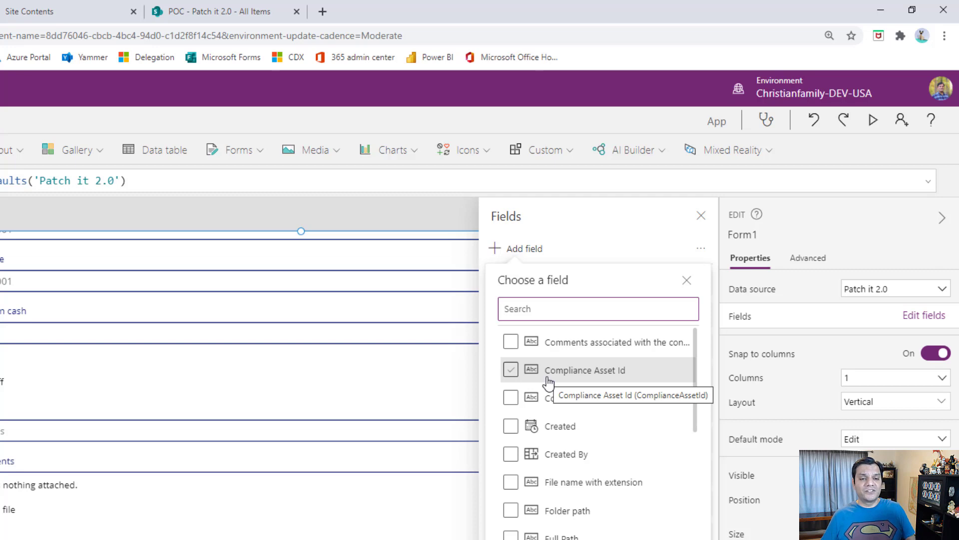
scroll(548, 382, "down", 5)
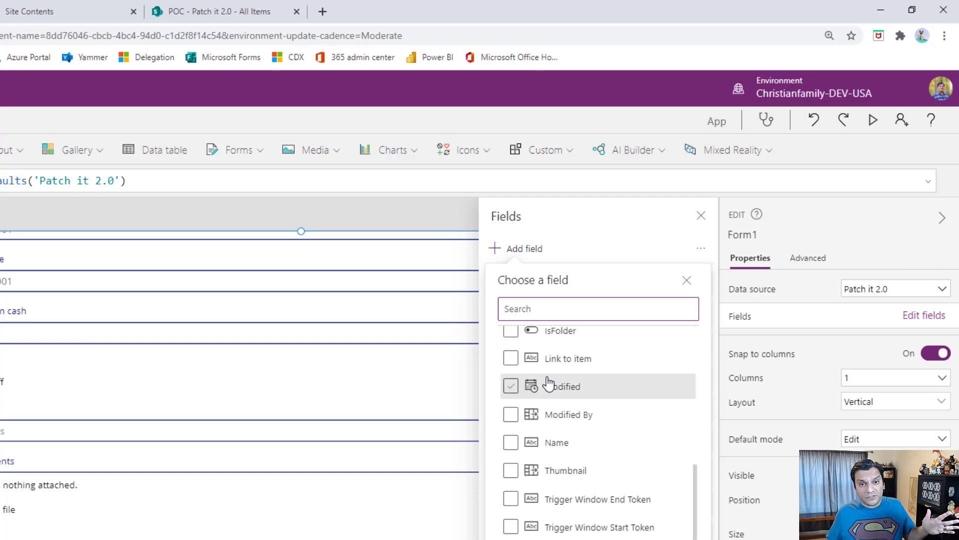
left_click(687, 280)
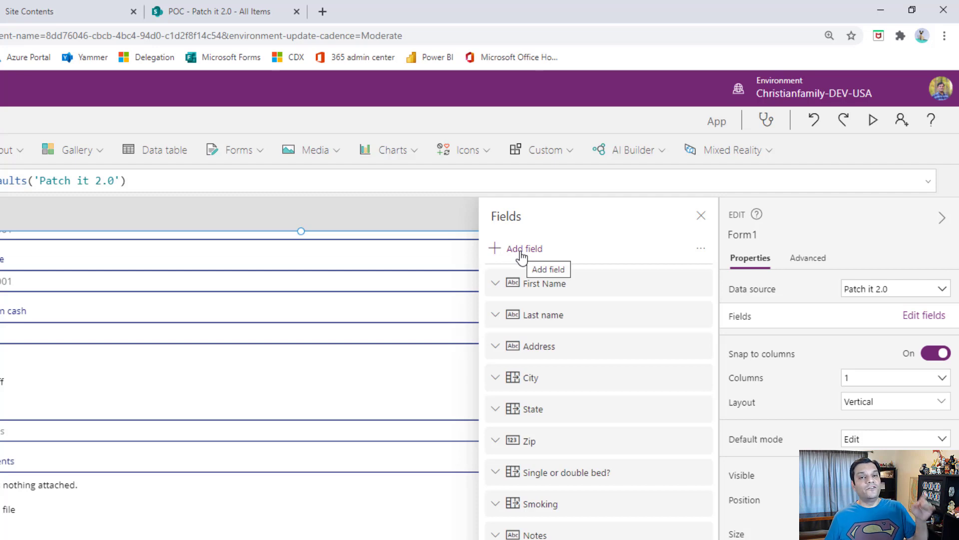
- Add a custom card to Form1 and bring the form's end below Attachments into view
left_click(700, 250)
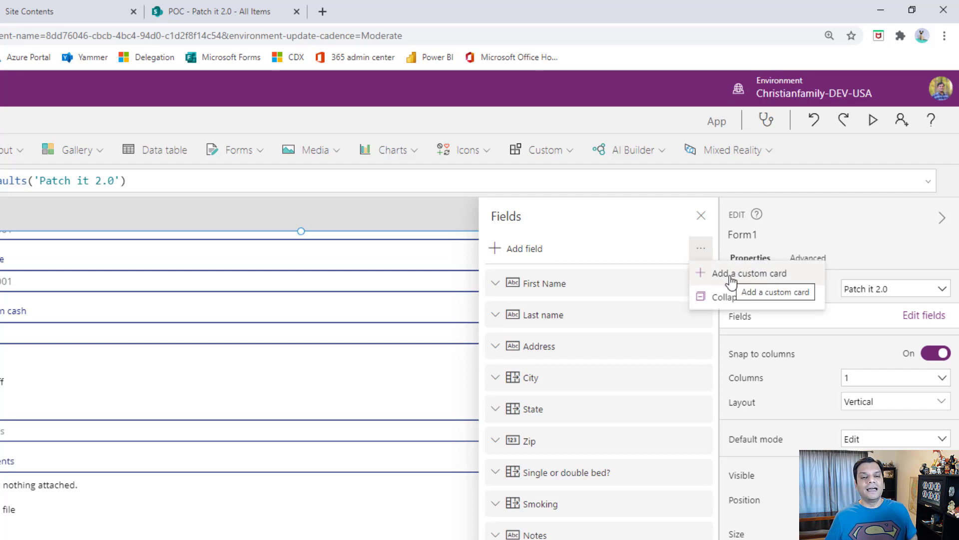
left_click(398, 445)
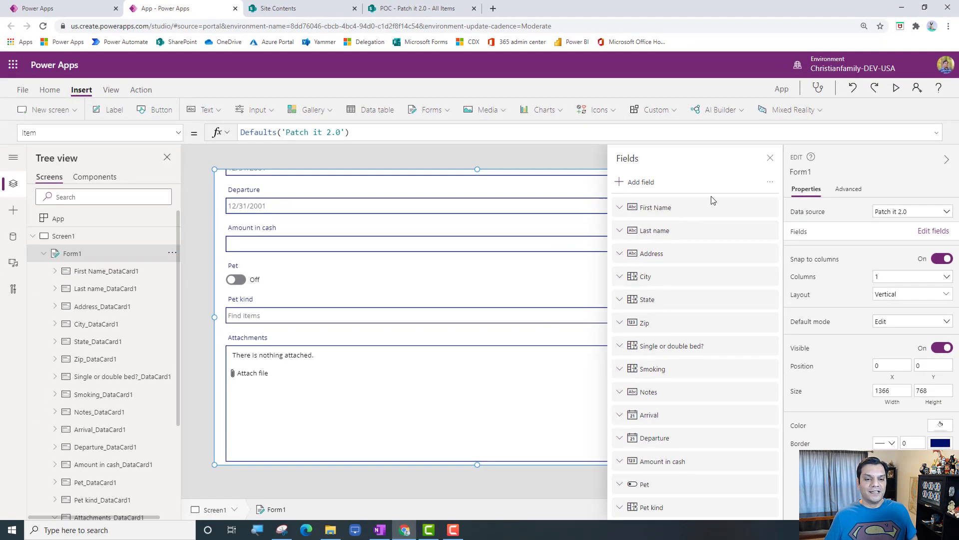
left_click(769, 158)
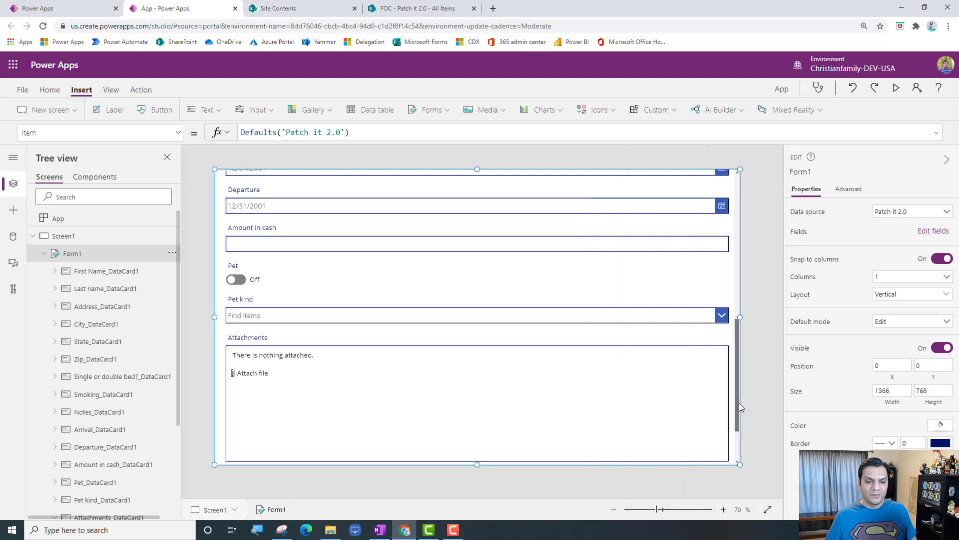
left_click_drag(739, 403, 737, 439)
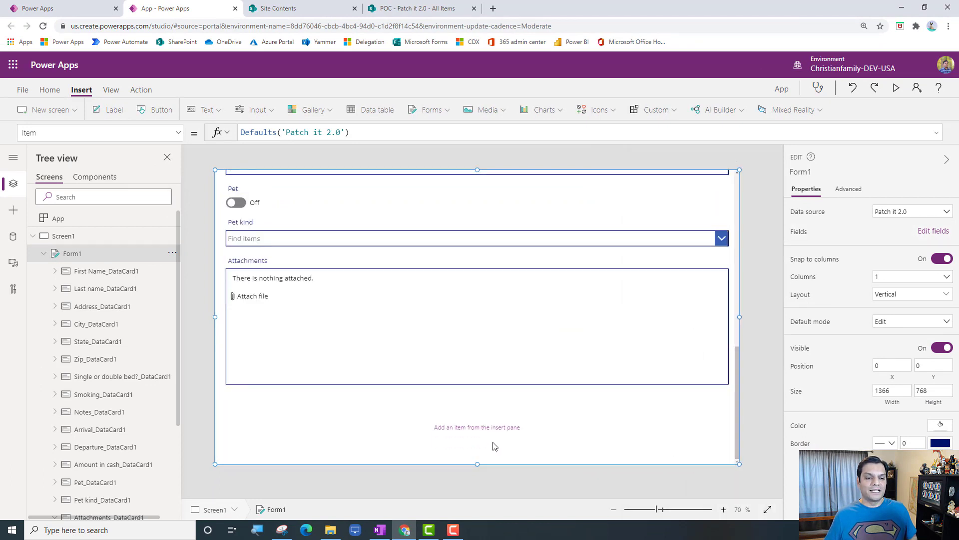
- Insert a button into the empty custom card below Attachments and stretch it to fill the card
left_click(480, 445)
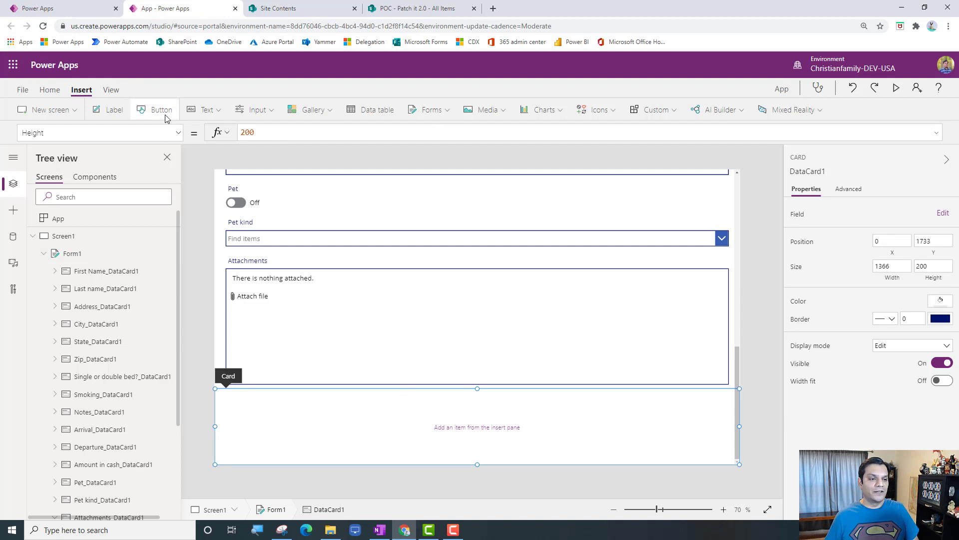
left_click_drag(250, 407, 747, 465)
left_click(770, 433)
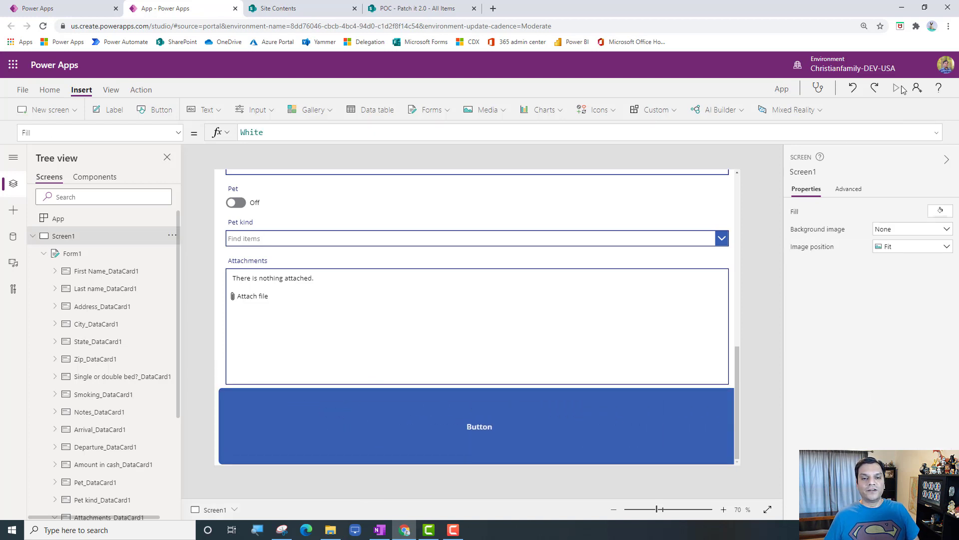
- Preview the app, look through the form from First Name down to the new button, and return to editing
left_click(897, 89)
scroll(606, 212, "up", 15)
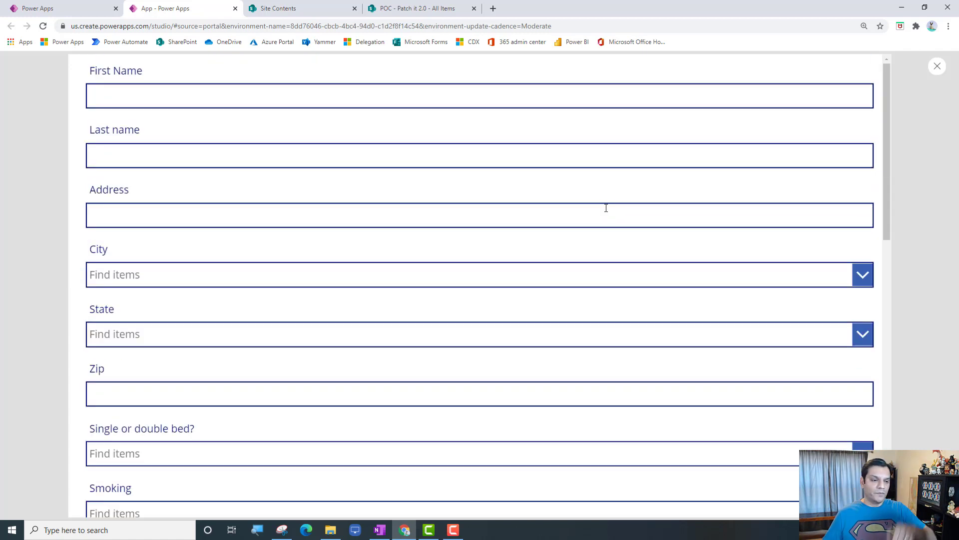
scroll(615, 203, "down", 15)
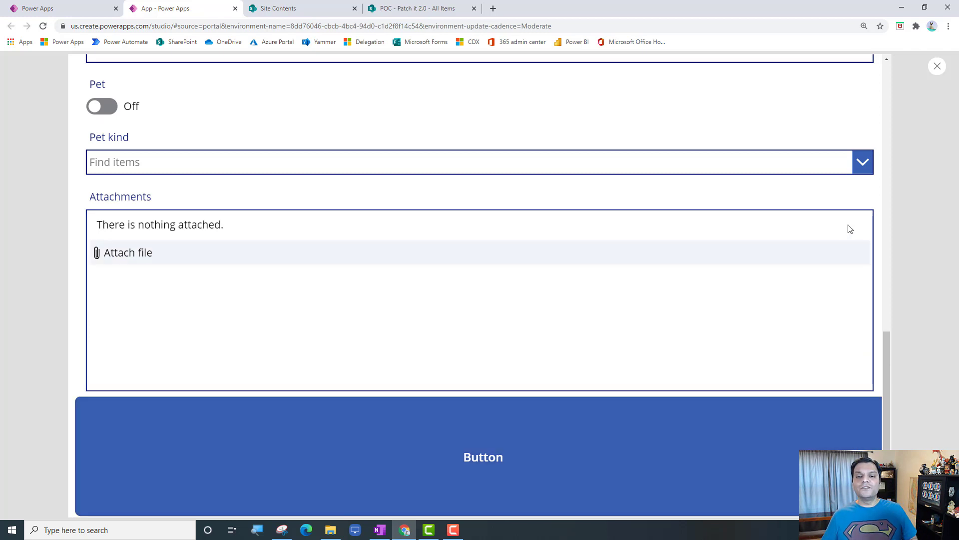
left_click(937, 65)
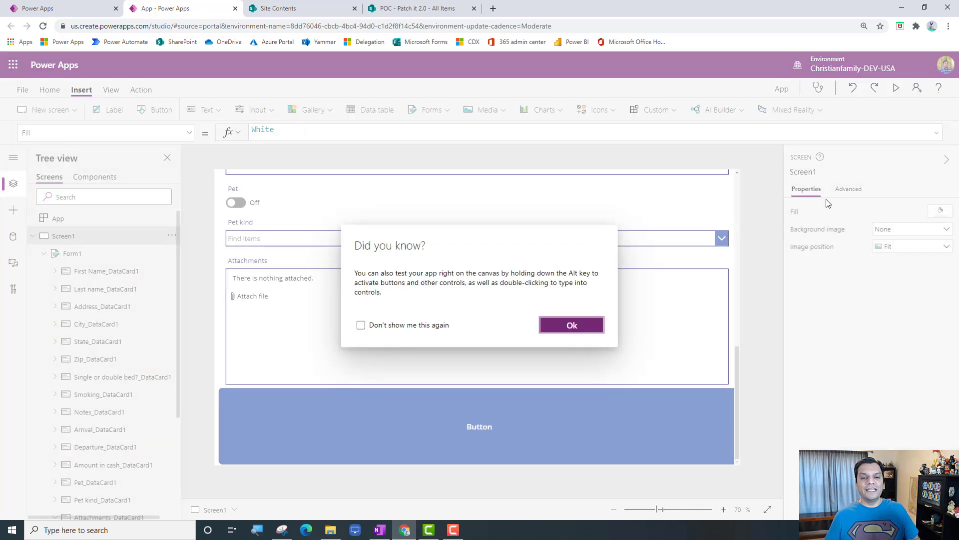
left_click(581, 326)
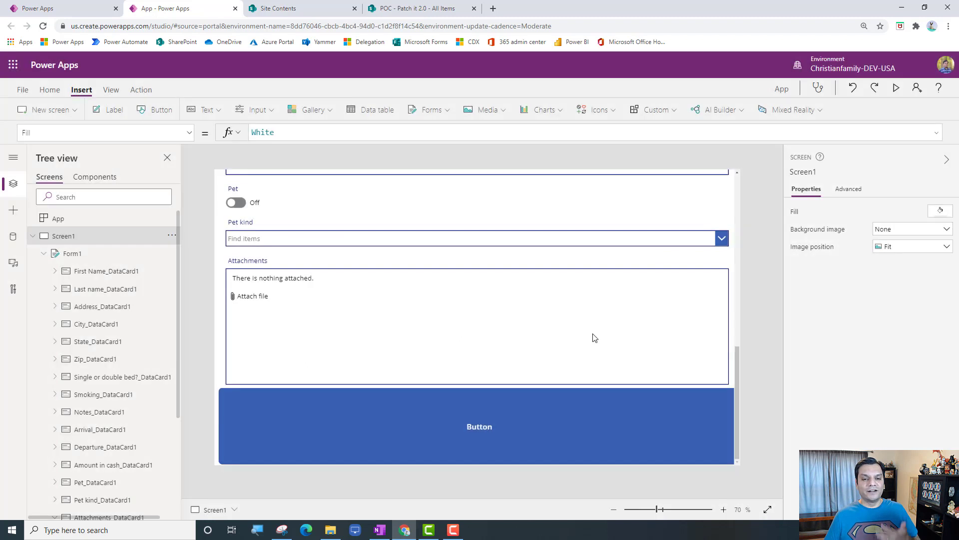
- Review in Form1's field list where a custom card can be added, without adding another one
left_click(74, 253)
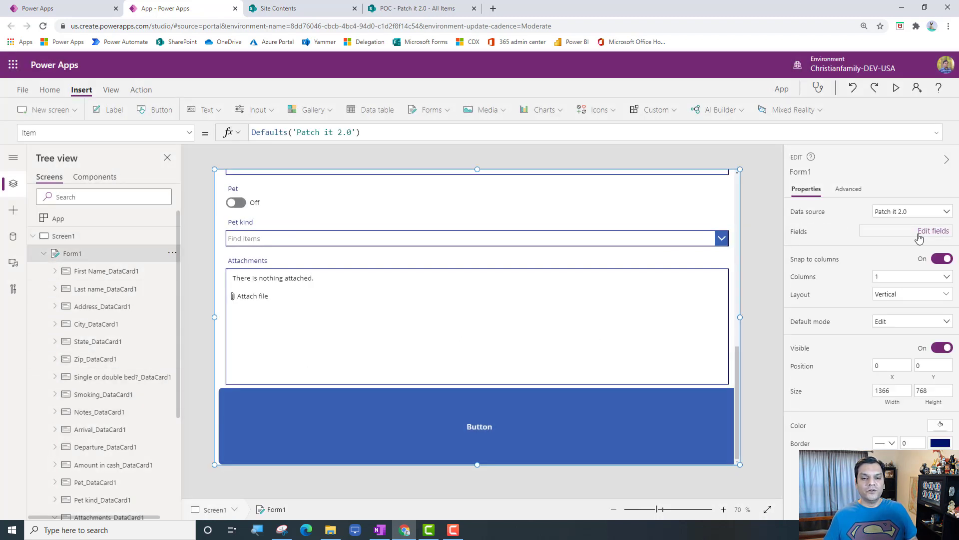
left_click(933, 231)
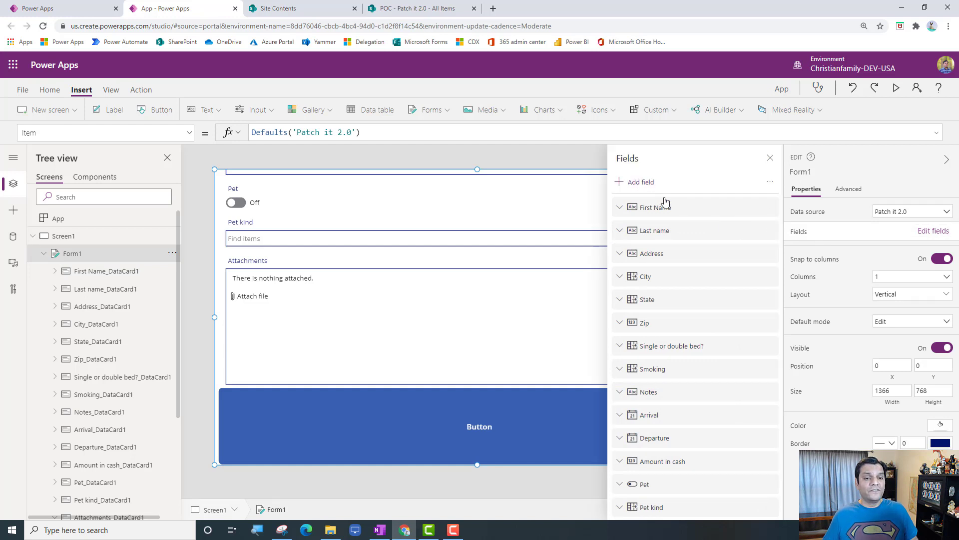
left_click(773, 185)
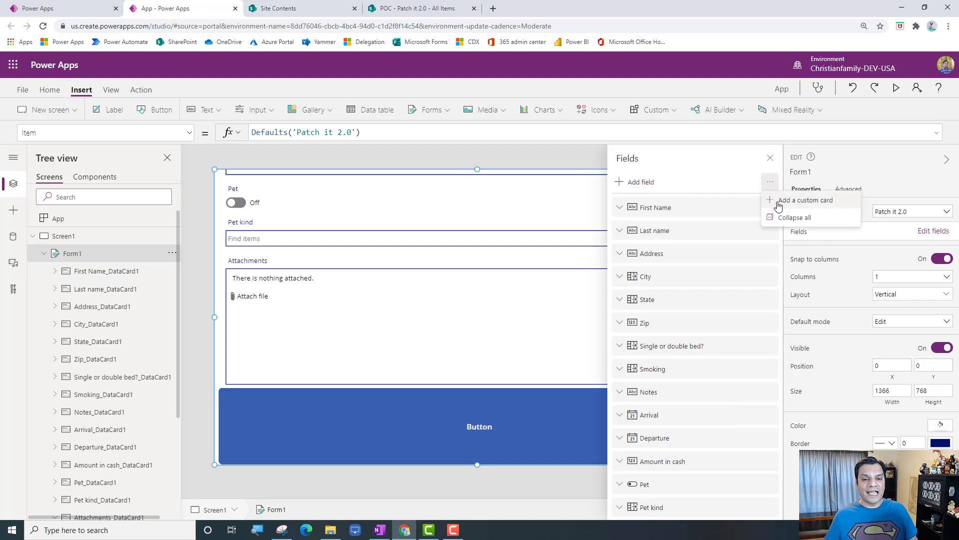
left_click(770, 158)
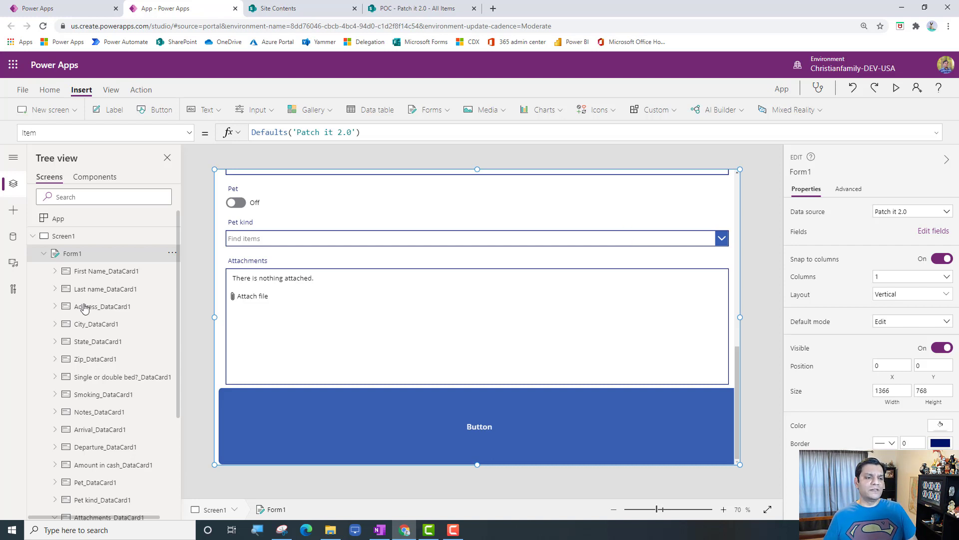
- Collapse Screen1 in the tree and delete Image5 from Screen2
left_click(33, 238)
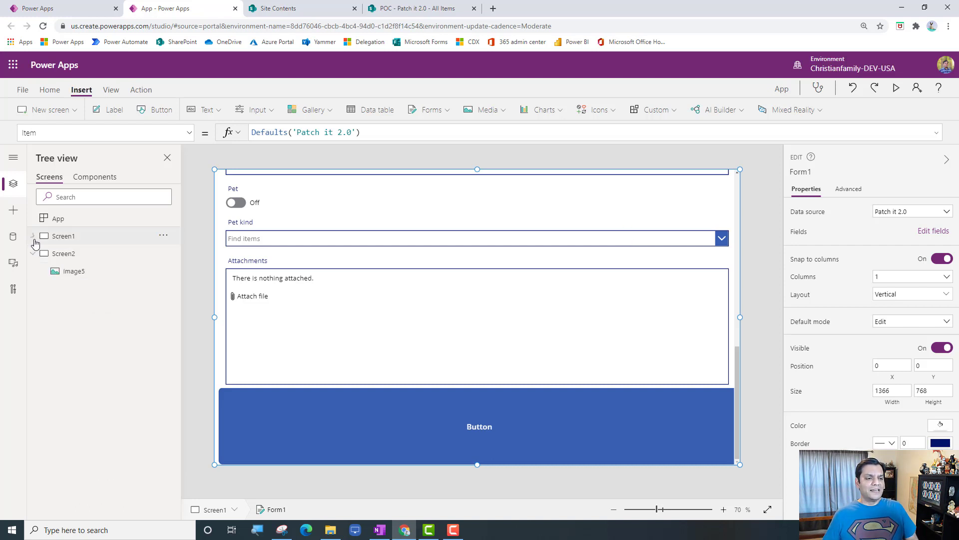
left_click(78, 255)
left_click(106, 270)
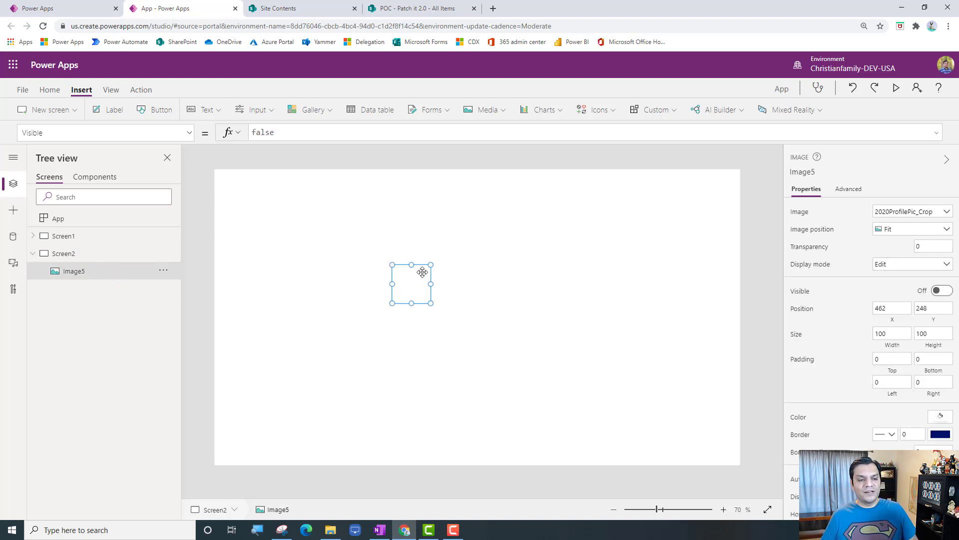
key("Delete")
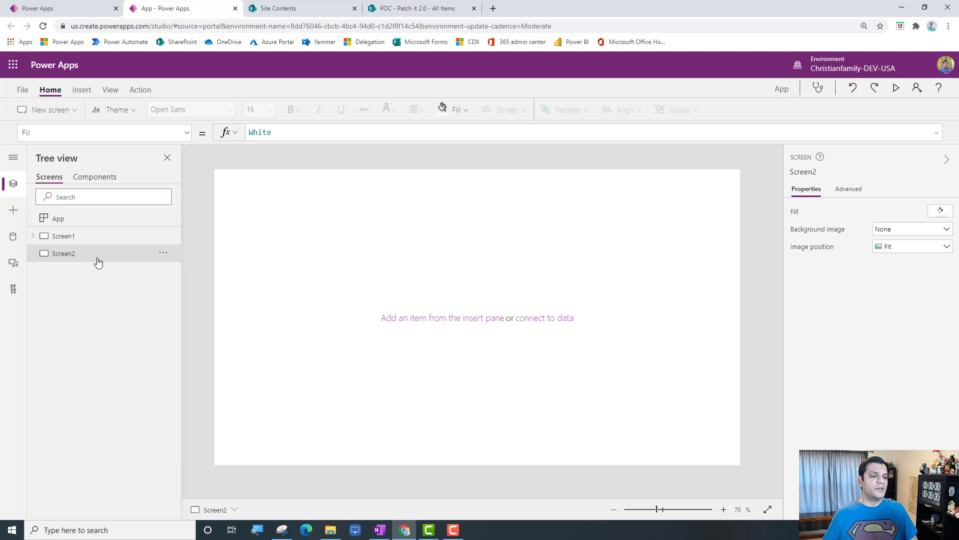
- Insert a vertical gallery on Screen2, connect it to Patch it 2.0 and set its layout to Title and subtitle
left_click(81, 89)
left_click(310, 109)
left_click(310, 154)
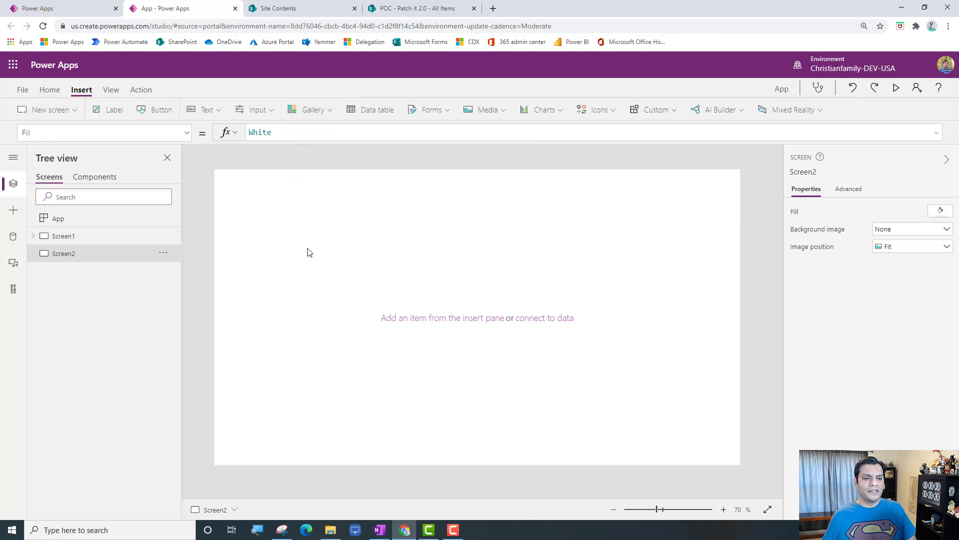
left_click(540, 261)
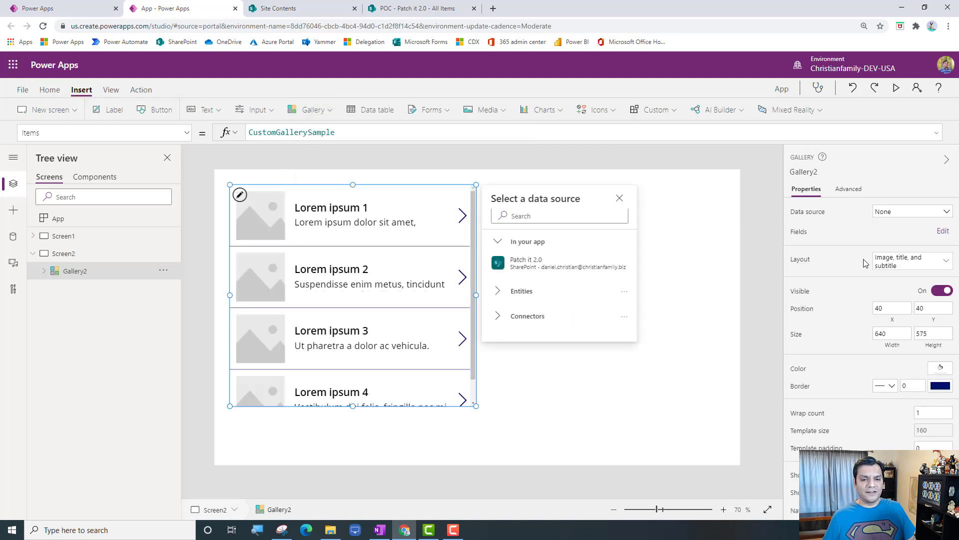
left_click(904, 260)
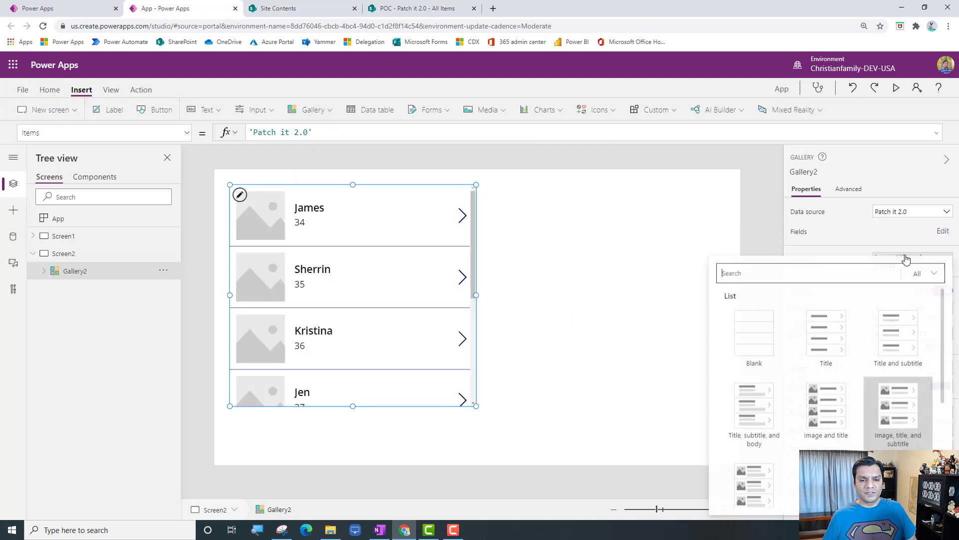
left_click(874, 330)
- Duplicate the gallery's first-name label and place the copy beside it at about X 230, Y 16
left_click(258, 205)
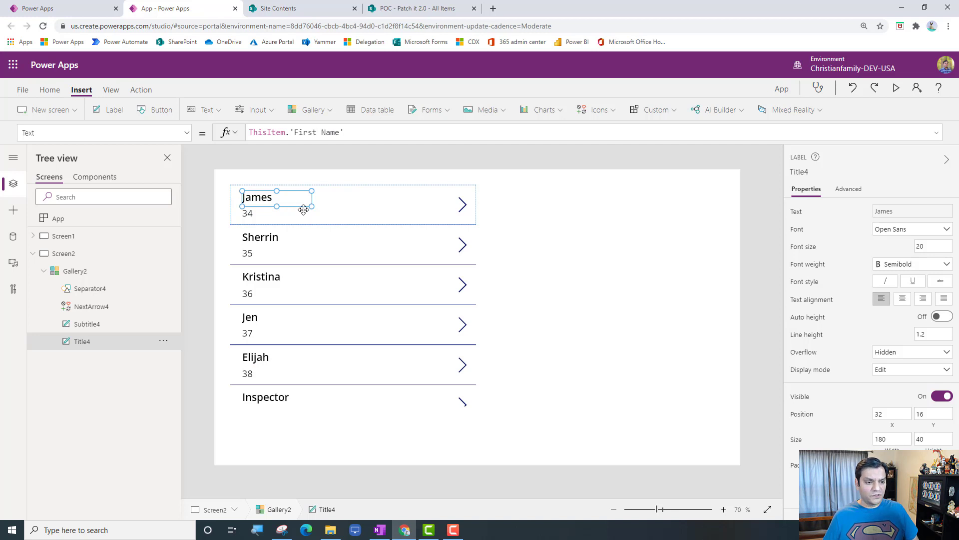
key("ctrl+c")
key("ctrl+v")
left_click_drag(313, 207, 382, 197)
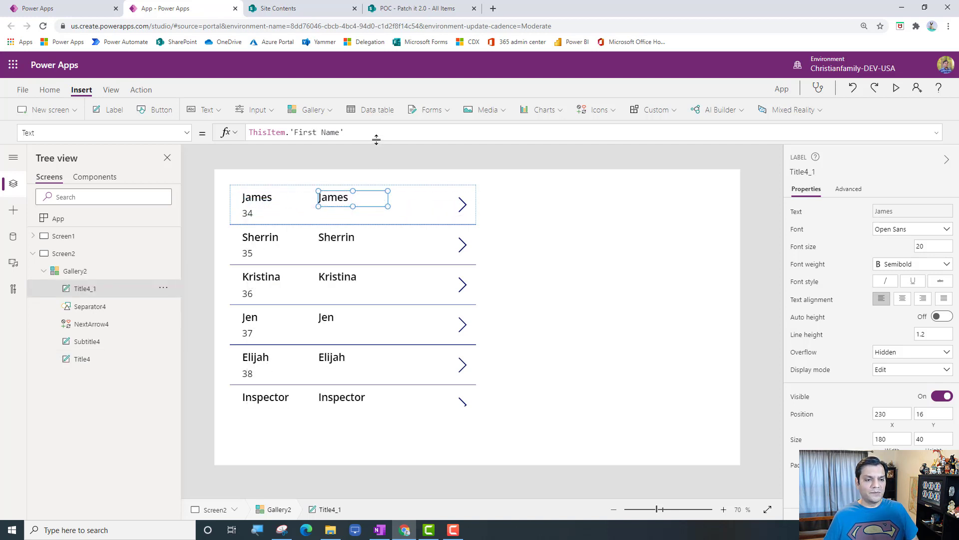
- Set the copied label's Text property to ThisItem.'Last name'
key("BackSpace")
key("BackSpace")
key("BackSpace")
key("BackSpace")
key("BackSpace")
key("BackSpace")
key("BackSpace")
key("BackSpace")
key("BackSpace")
key("BackSpace")
key("BackSpace")
key("BackSpace")
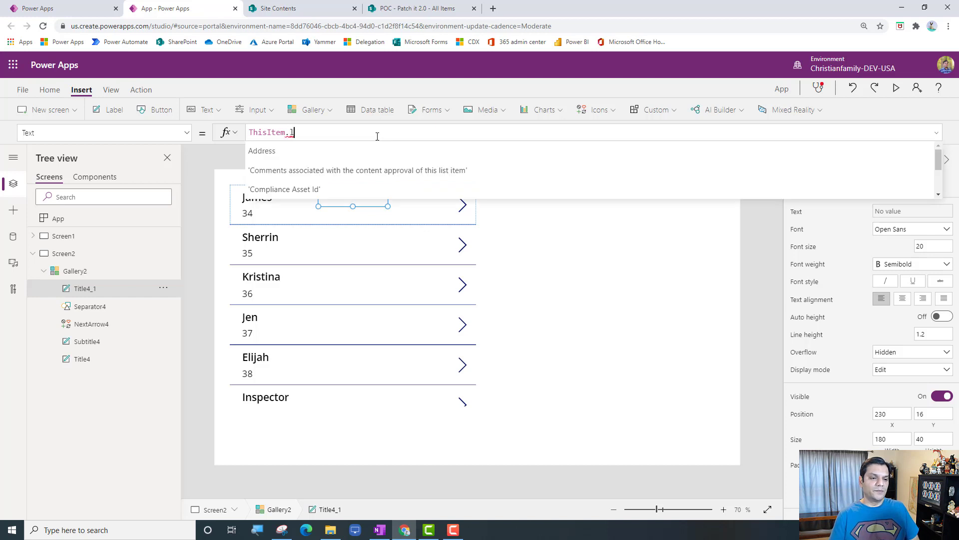
type("last")
key("Tab")
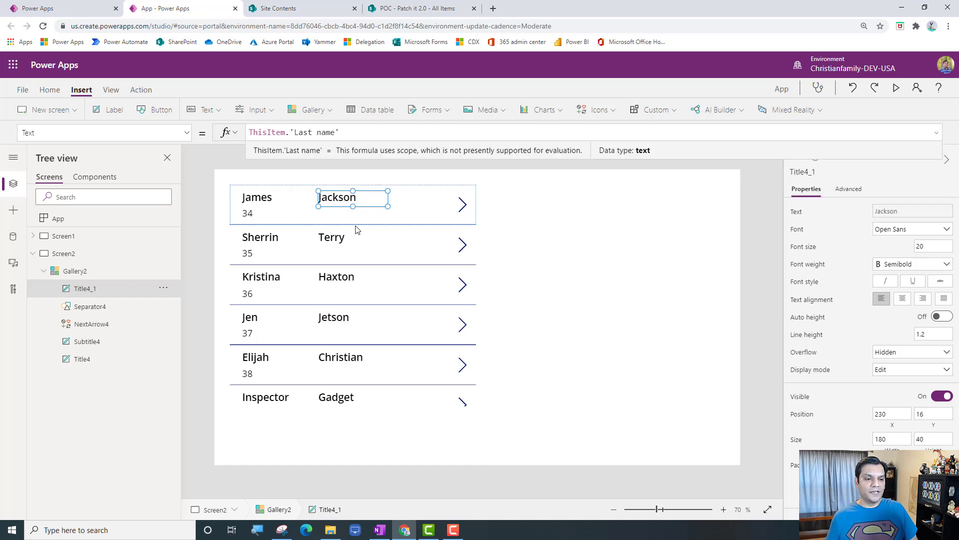
- Shift the last-name label to about X 248, move the first-name label slightly closer to it, and select Gallery2
left_click_drag(377, 203, 383, 203)
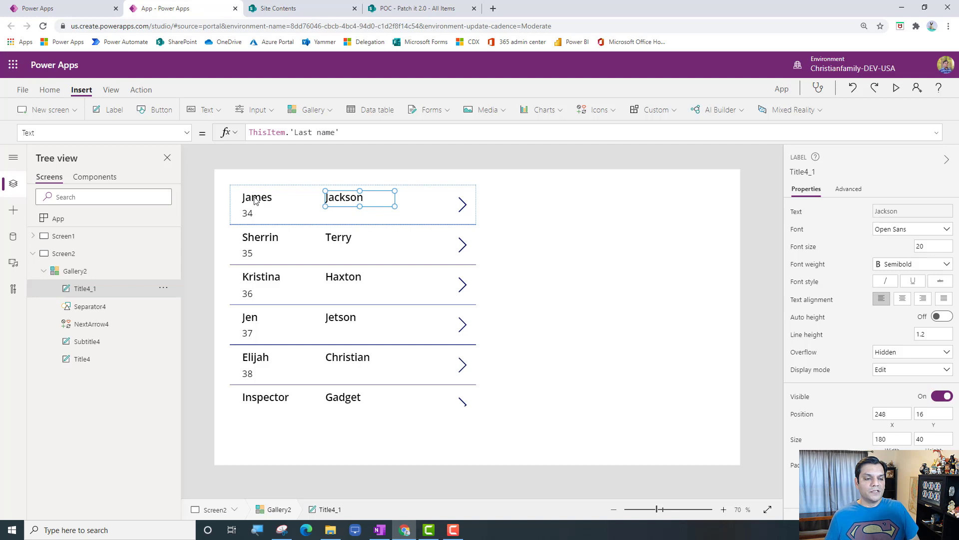
left_click_drag(255, 200, 273, 200)
left_click_drag(330, 208, 320, 208)
left_click(76, 270)
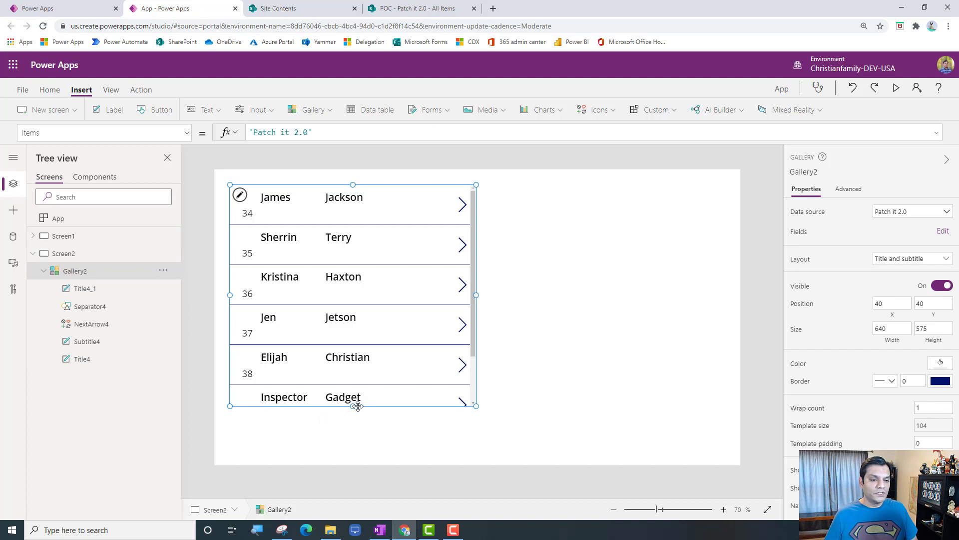
- Increase Gallery2's height to 697 and set its TemplateFill property to If(ThisItem.IsSelected,LightBlue,RGBA(0, 0, 0, 0))
left_click_drag(343, 440, 337, 453)
left_click_drag(151, 132, 3, 135)
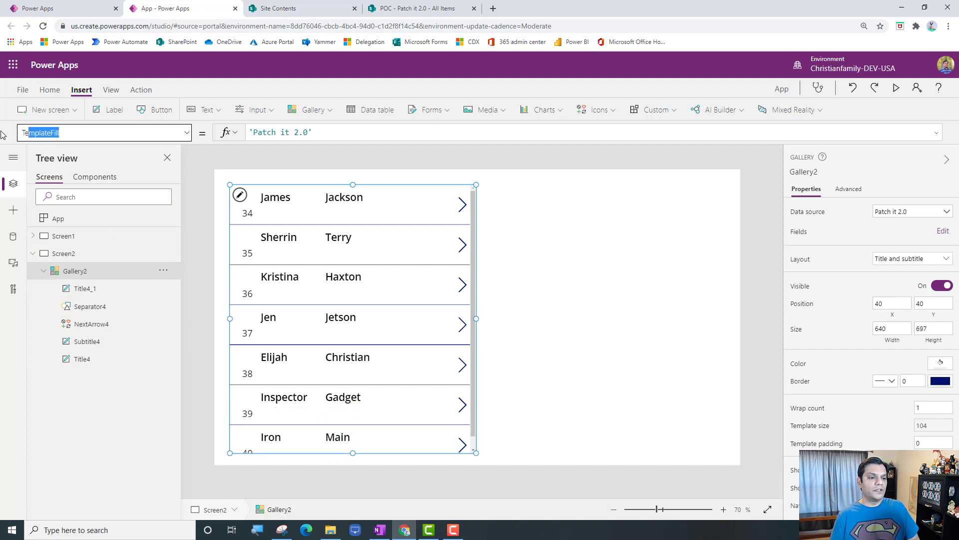
type("TemplateFill")
key("Return")
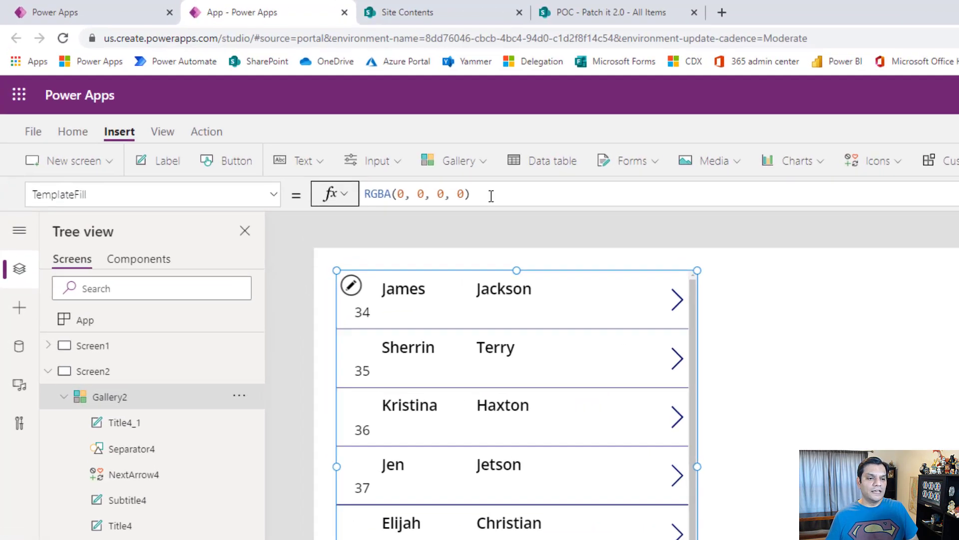
left_click(491, 196)
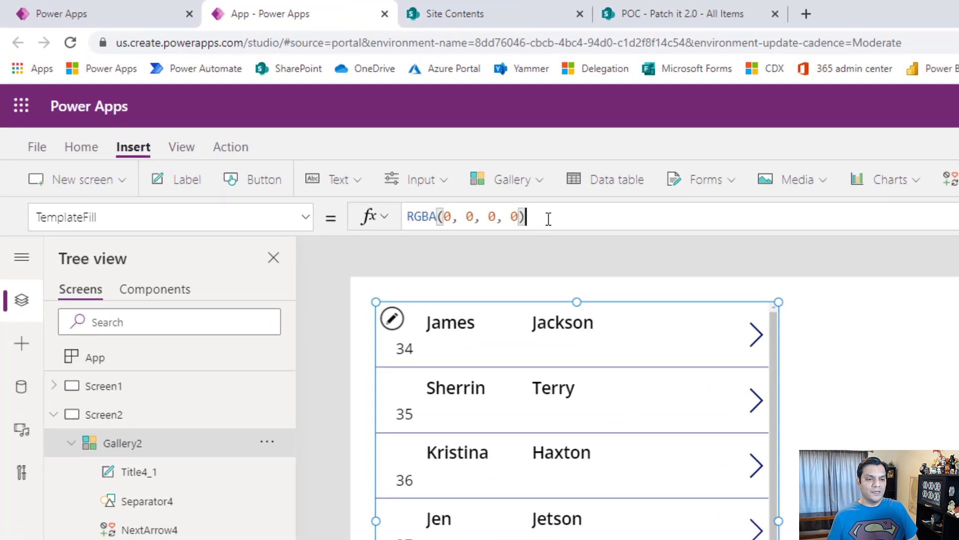
key("Home")
type("if(")
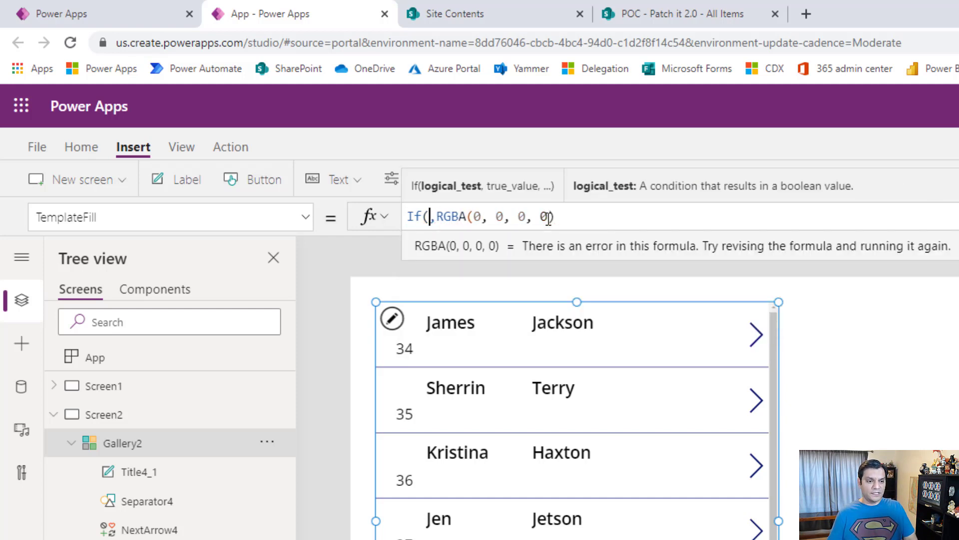
type("thisItem.is")
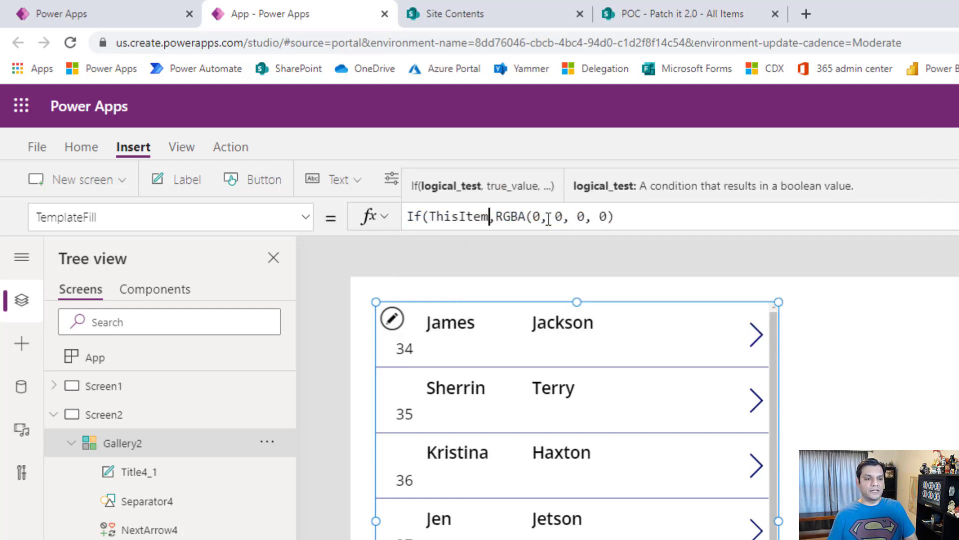
key("Down")
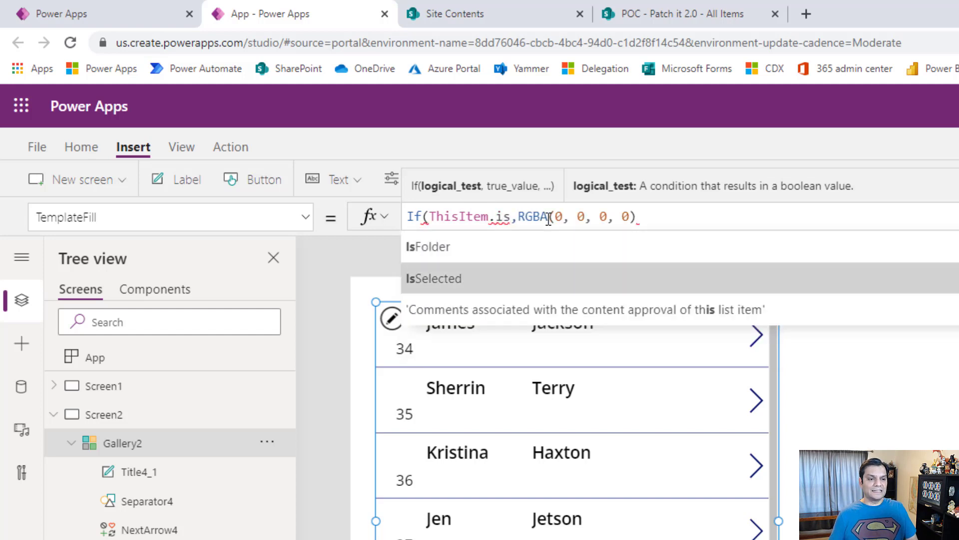
key("Tab")
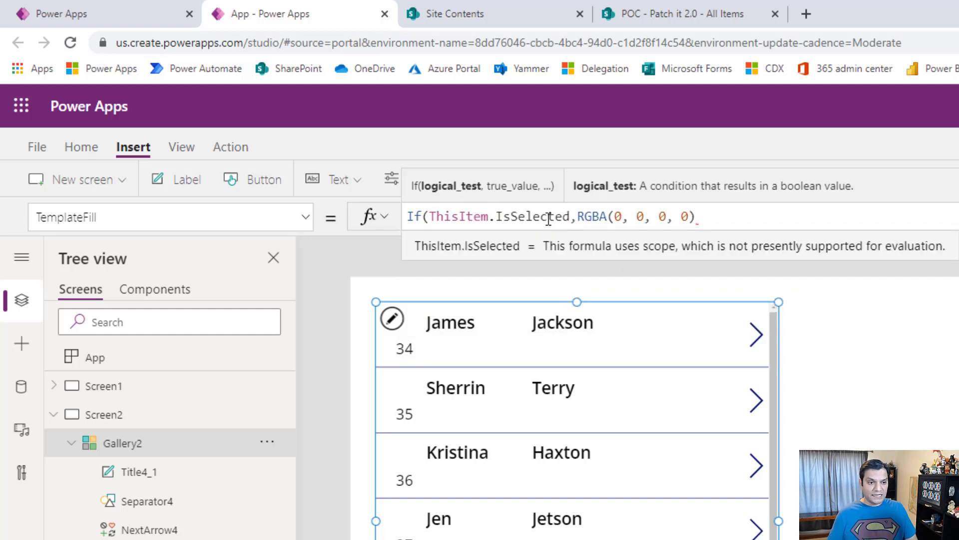
type(",")
key("Left")
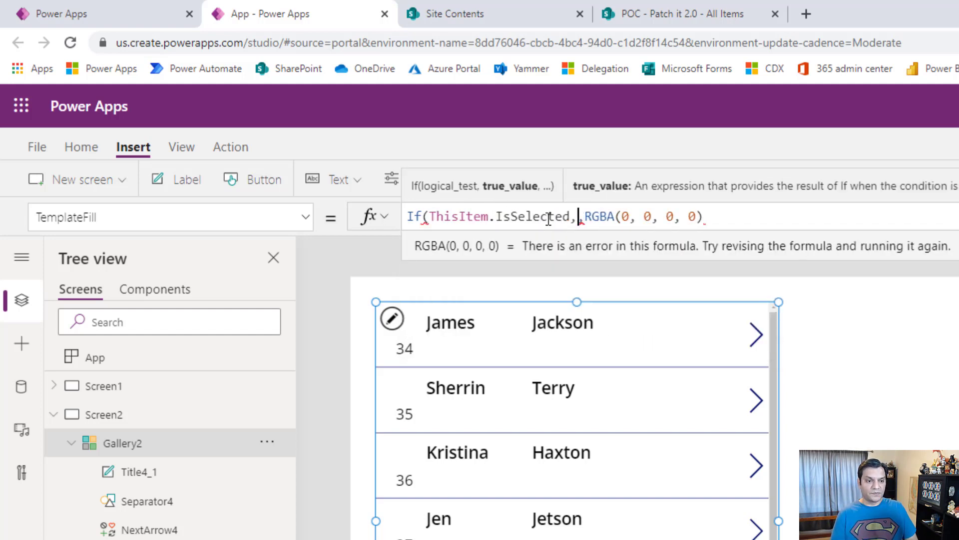
type("lig")
key("Down")
key("Up")
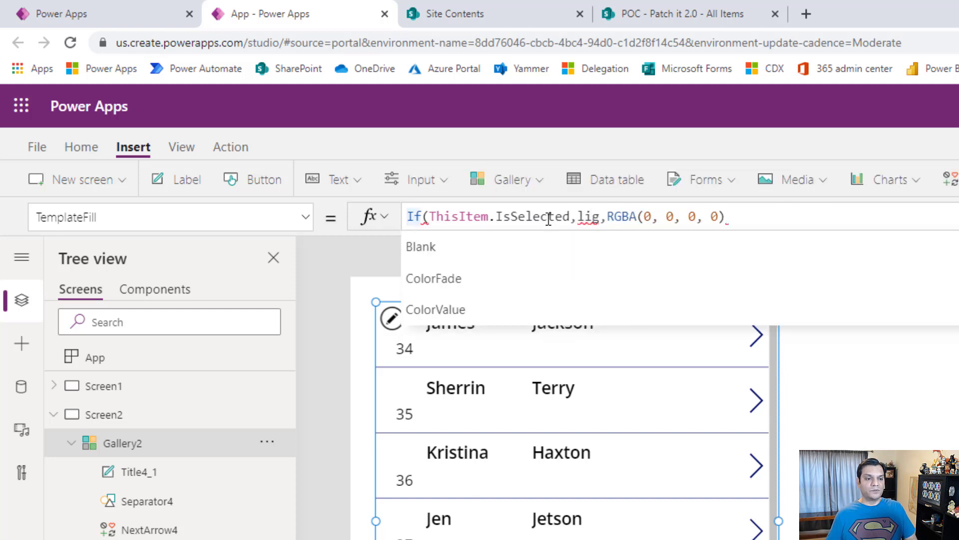
key("End")
key("Left")
key("Left")
key("Left")
key("Left")
key("Left")
key("Left")
key("Left")
key("Left")
key("Left")
key("Left")
key("Left")
key("Left")
key("Left")
key("Left")
key("Left")
key("Left")
key("Left")
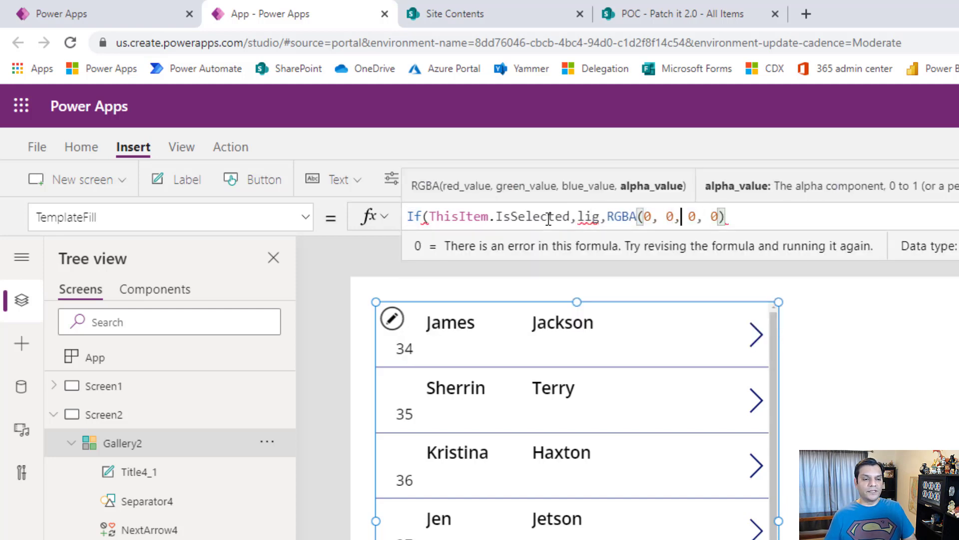
key("Down")
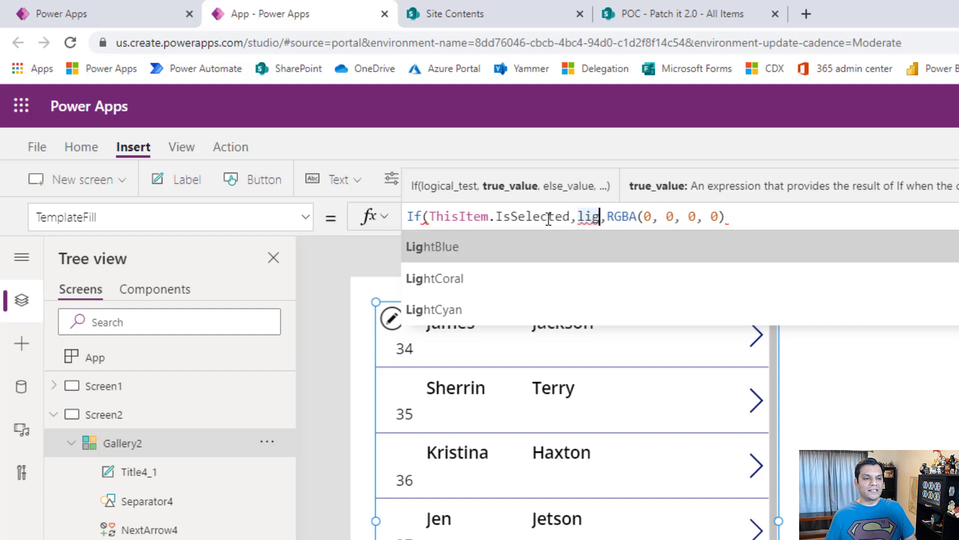
key("Tab")
key("End")
type(")")
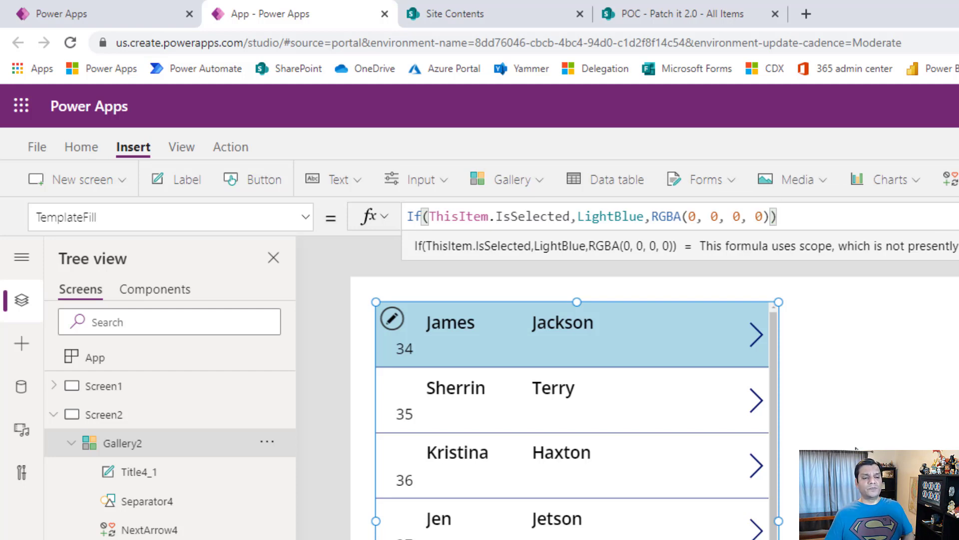
left_click(856, 449)
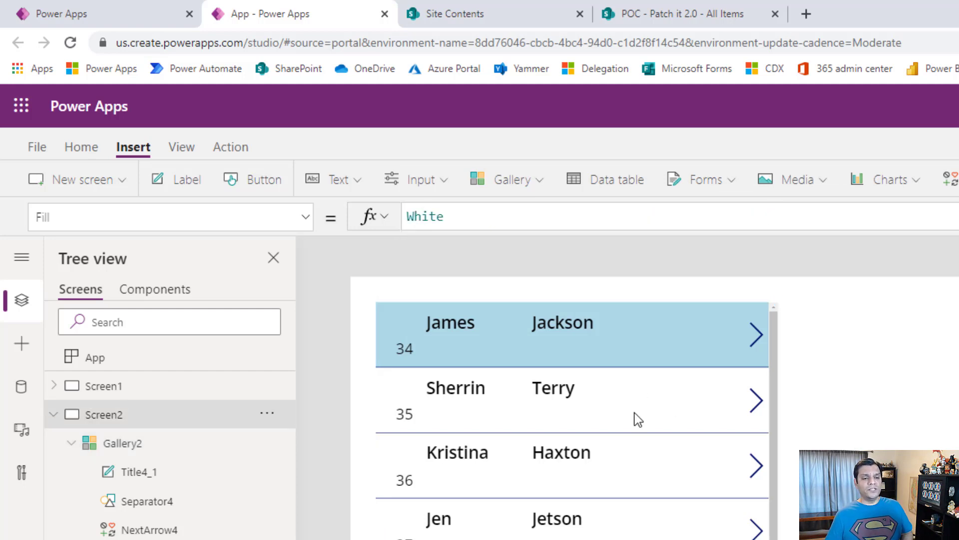
- Set the Visible property of the gallery's next arrow to If(ThisItem.IsFolder,true,false)
left_click(757, 343)
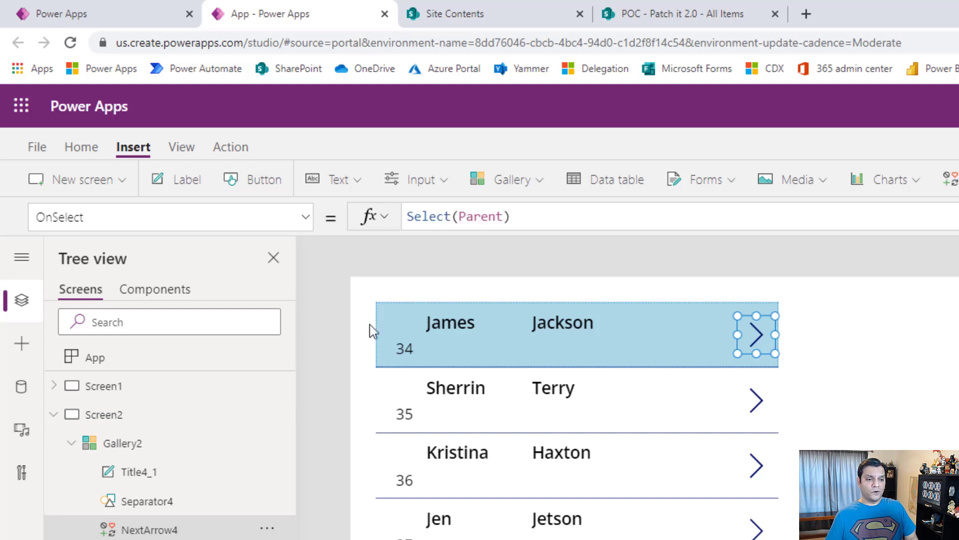
left_click(306, 217)
scroll(175, 409, "down", 5)
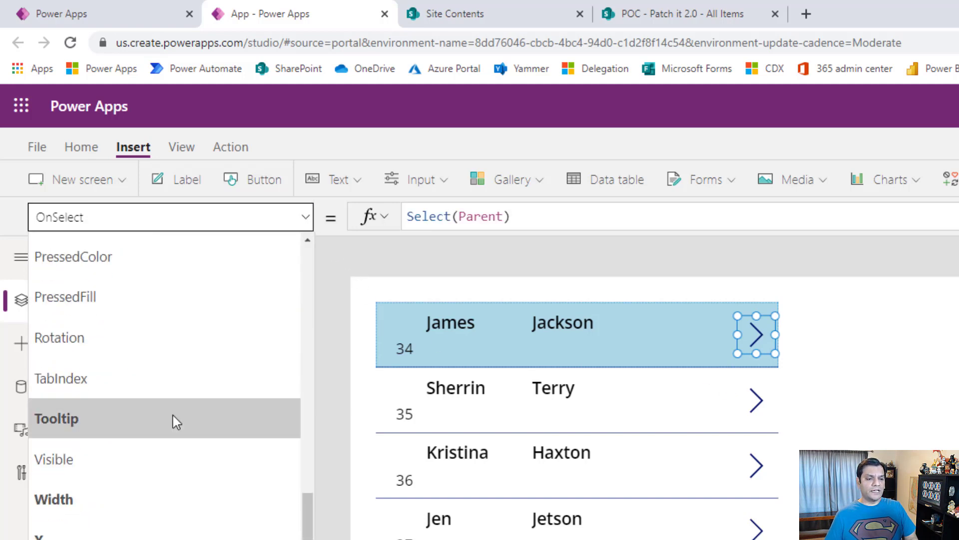
left_click(143, 459)
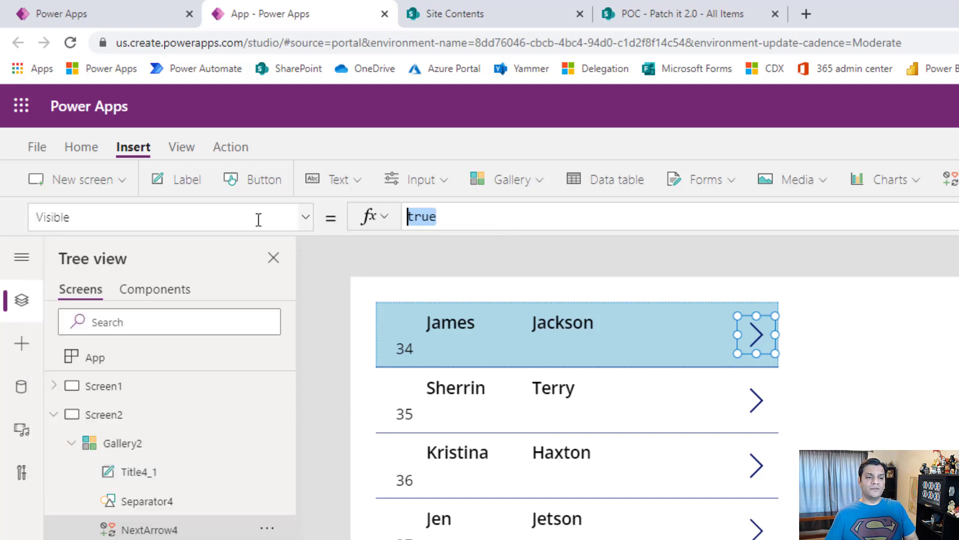
type("If(This")
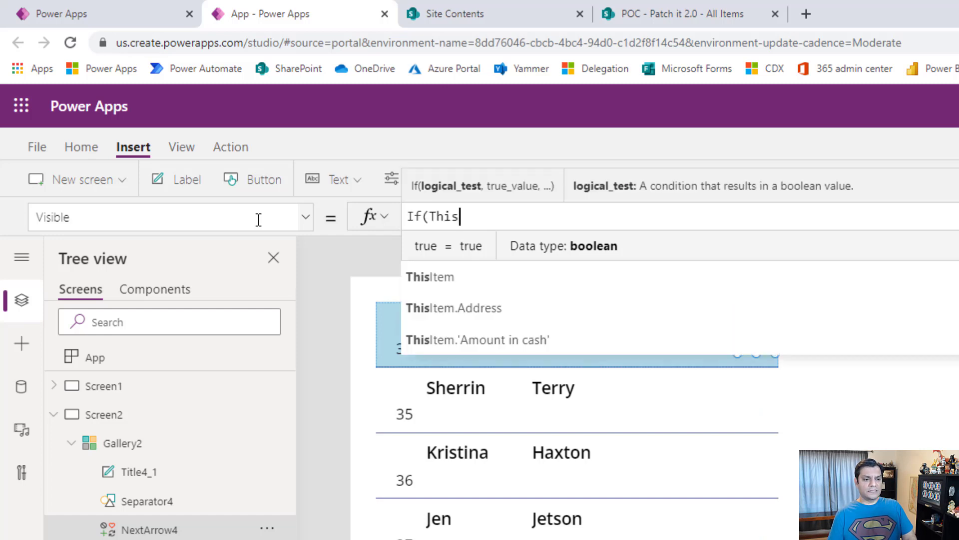
type("Item.is")
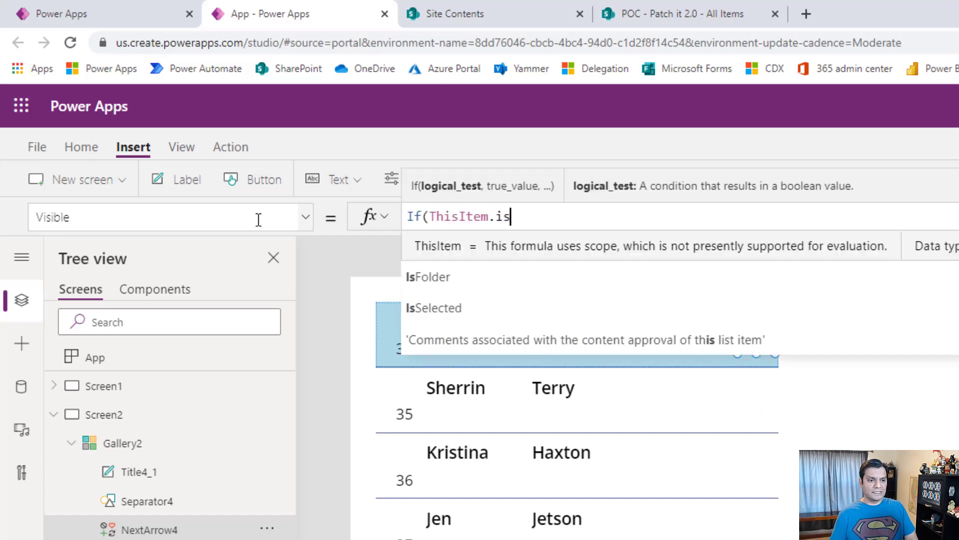
key("Tab")
type(",tru")
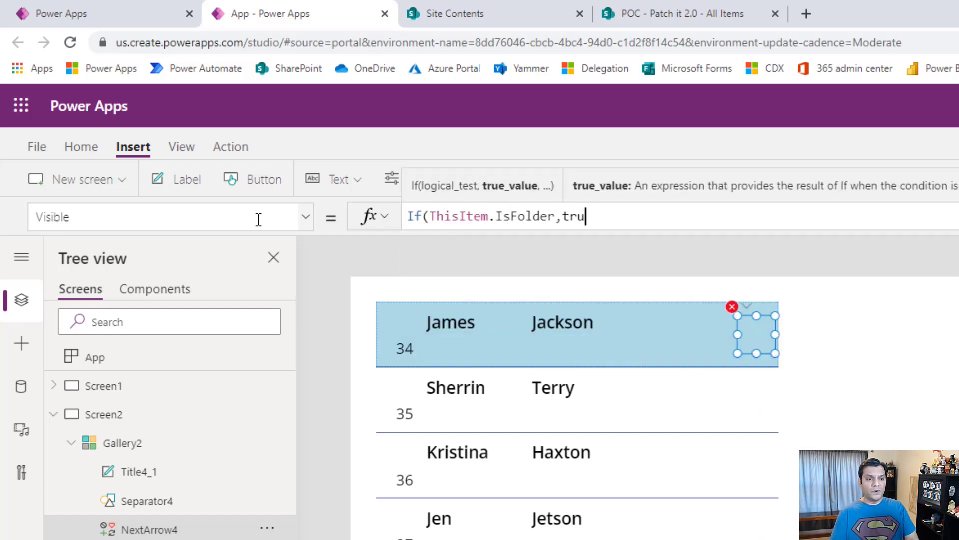
type("e,false)")
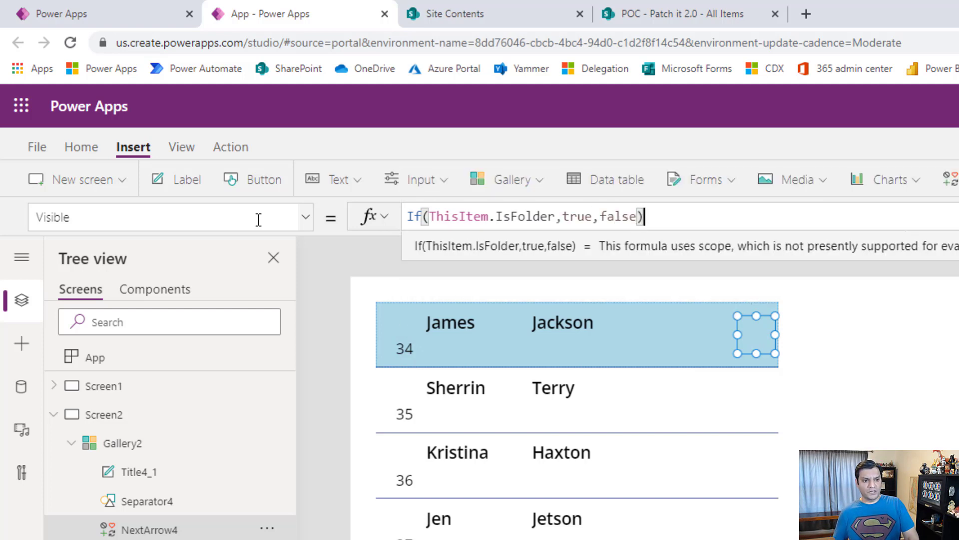
- Replace IsFolder with IsSelected in the next arrow's Visible formula
key("Left")
key("Left")
key("Left")
key("Left")
key("Left")
key("Left")
key("Left")
key("Left")
key("Left")
key("Left")
key("Left")
key("Left")
key("Left")
key("Left")
key("Left")
key("Left")
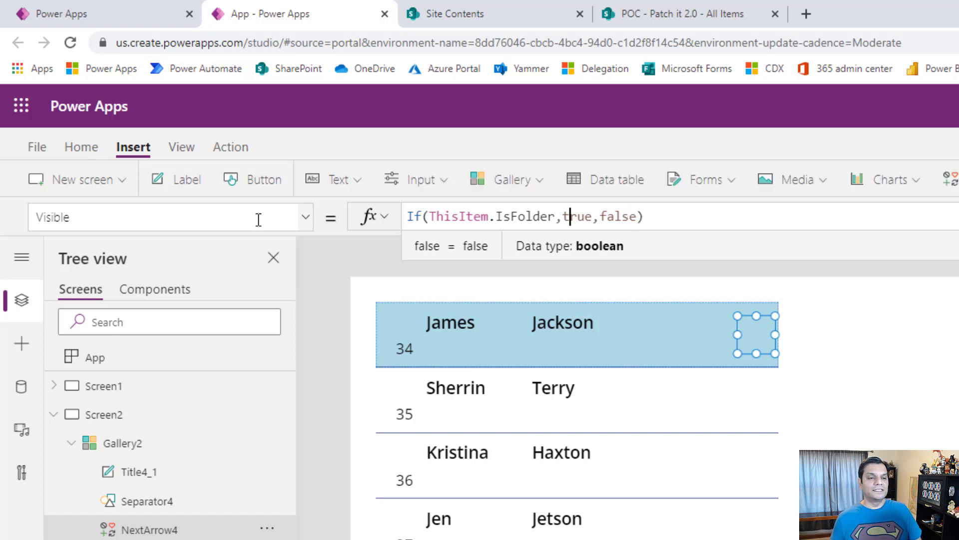
key("BackSpace")
key("BackSpace")
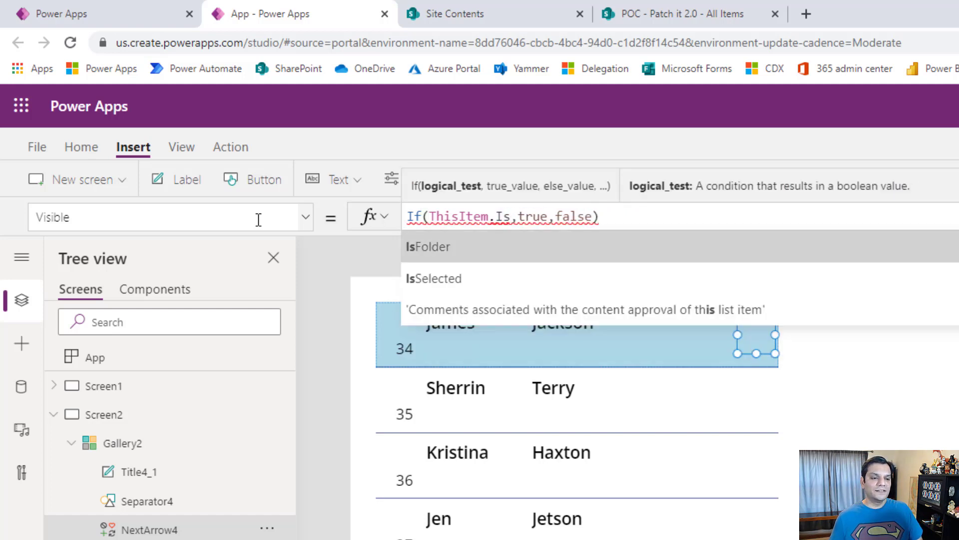
key("Down")
key("Tab")
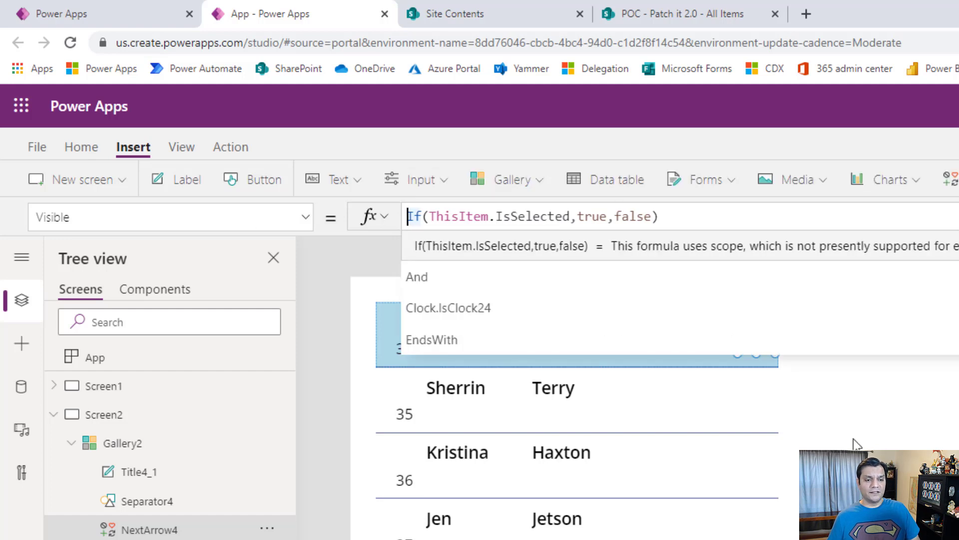
- Duplicate the gallery's next arrow, place the copy beside the first name at the row's start and change it to a trash icon
left_click(758, 361)
left_click(755, 344)
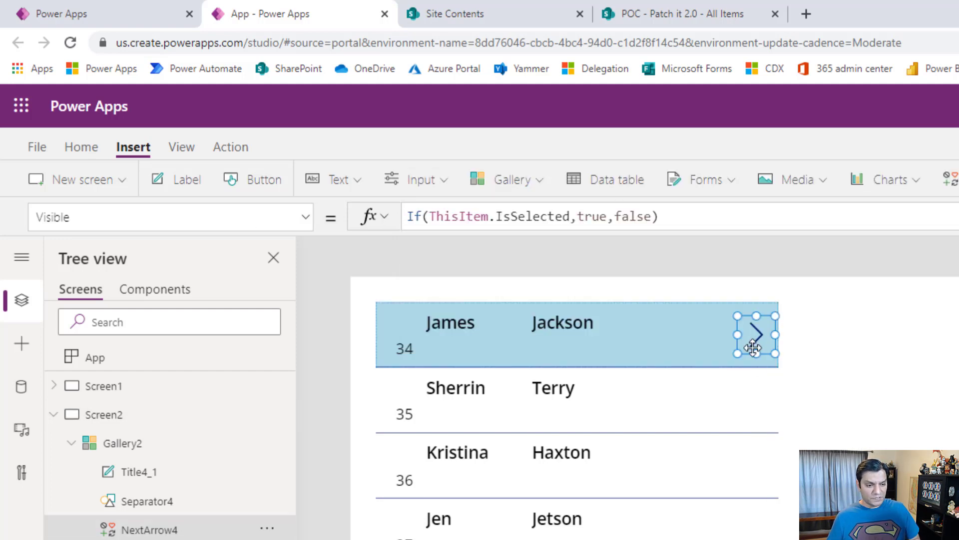
key("ctrl+c")
key("ctrl+v")
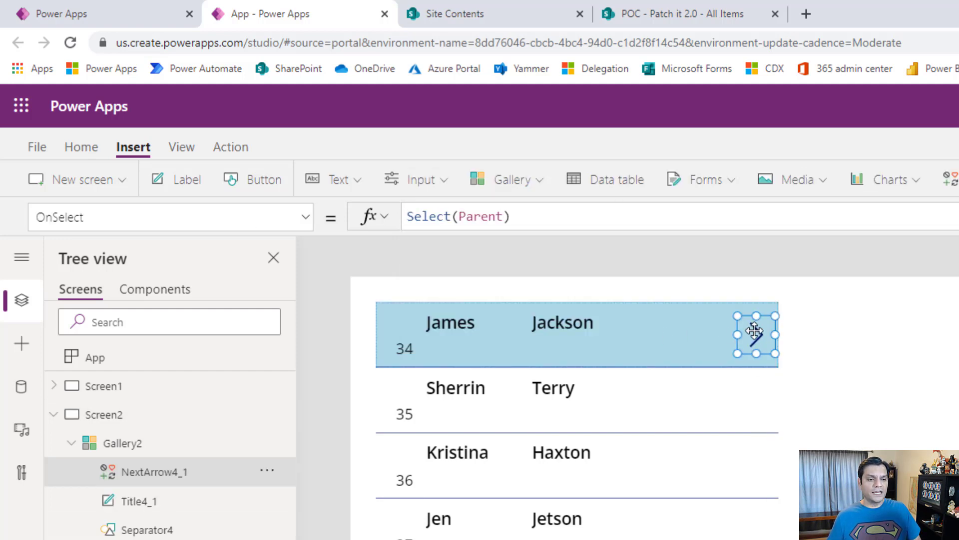
left_click_drag(754, 331, 393, 316)
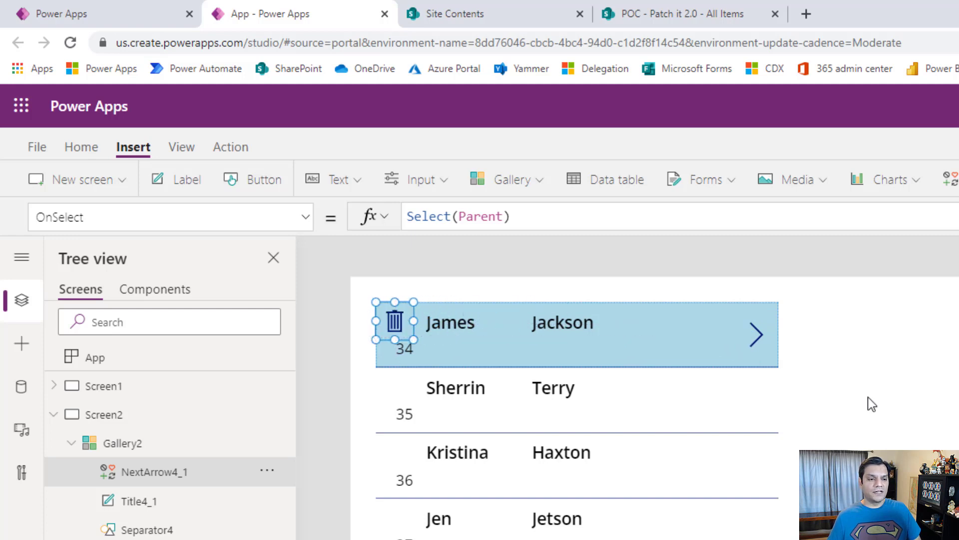
- Preview the app, select gallery rows 35, 36 and 37 in turn to test the highlighting, and return to editing
key("F5")
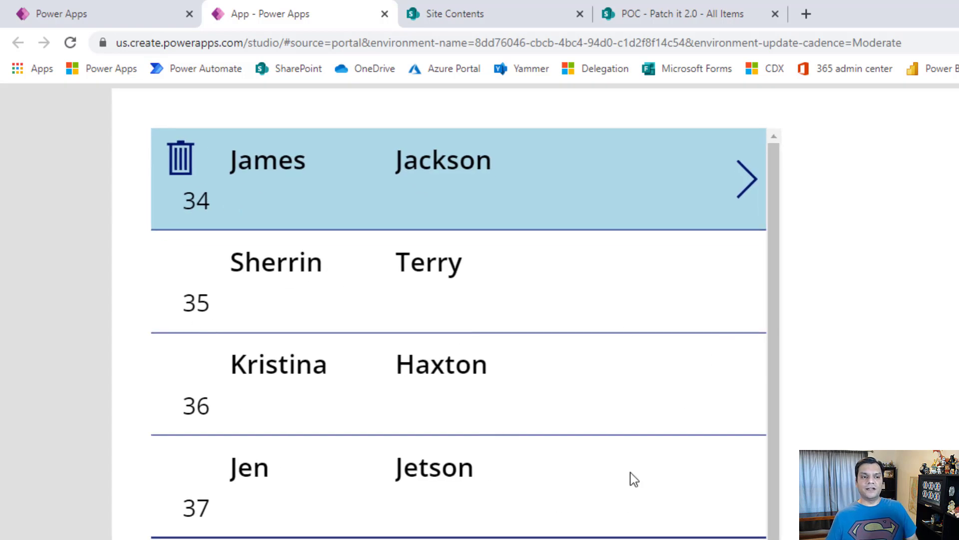
left_click(646, 317)
left_click(642, 338)
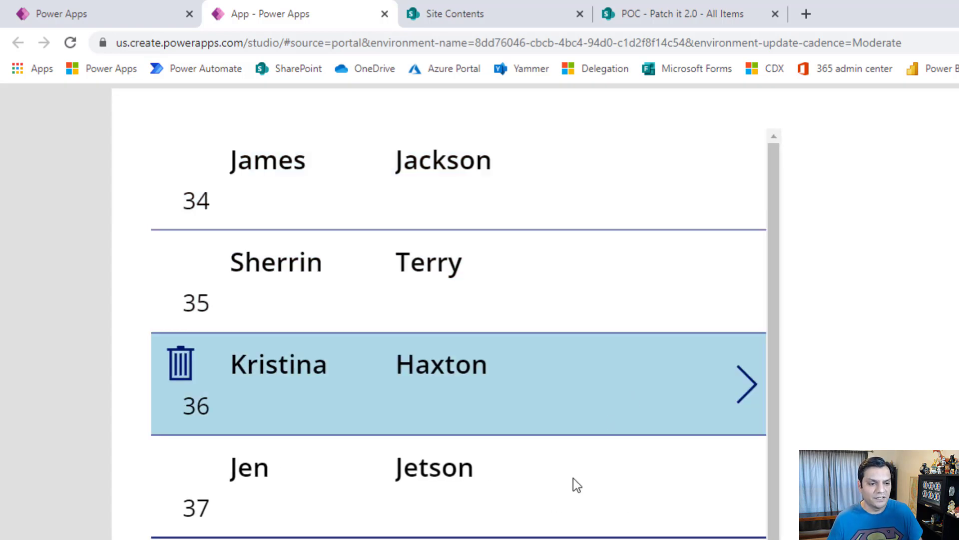
left_click(574, 489)
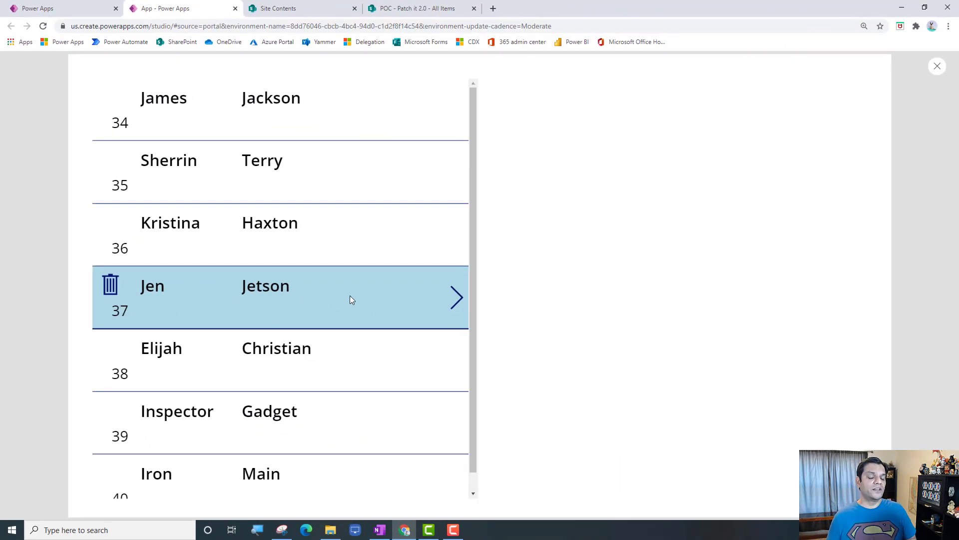
left_click(934, 75)
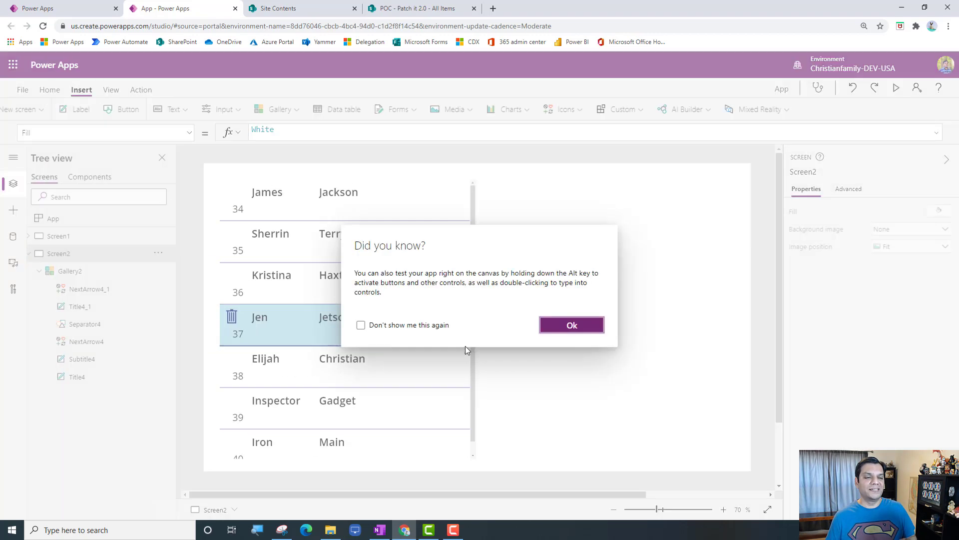
left_click(549, 326)
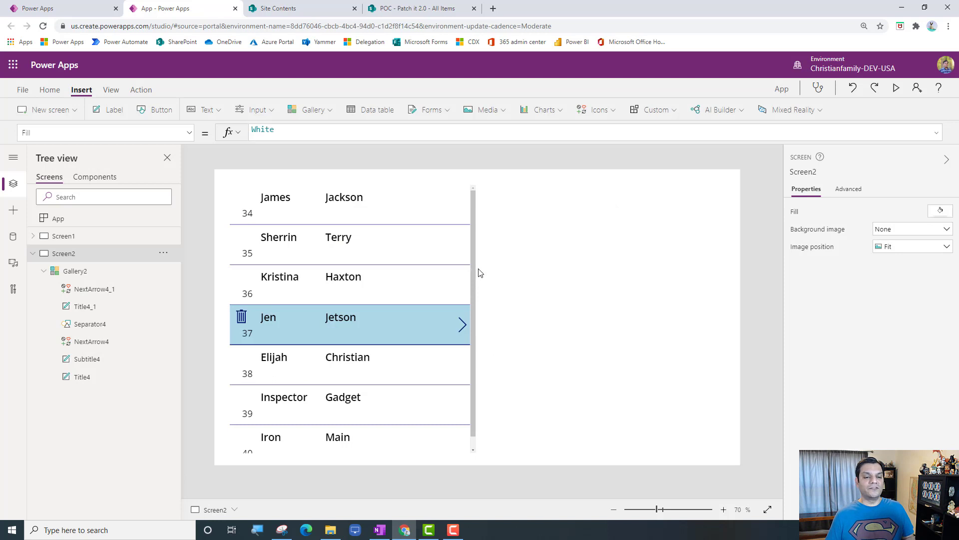
- Set the Transition property of the Screen2 gallery to Transition.Pop
left_click(474, 272)
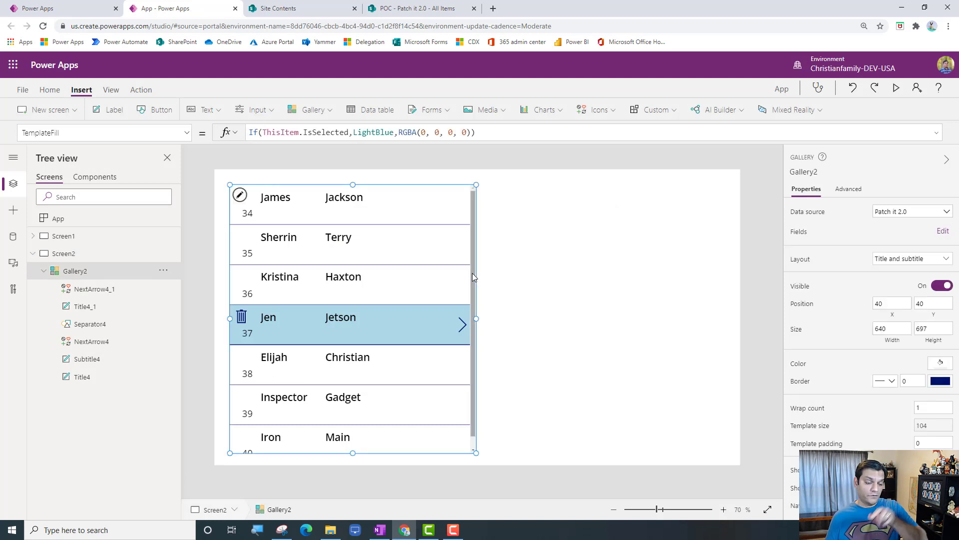
left_click(186, 133)
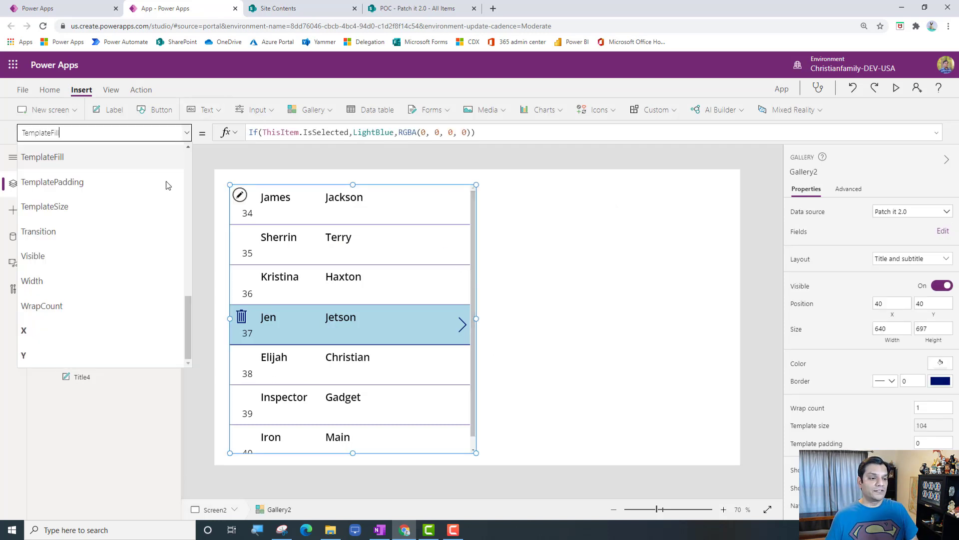
left_click(136, 233)
left_click(316, 134)
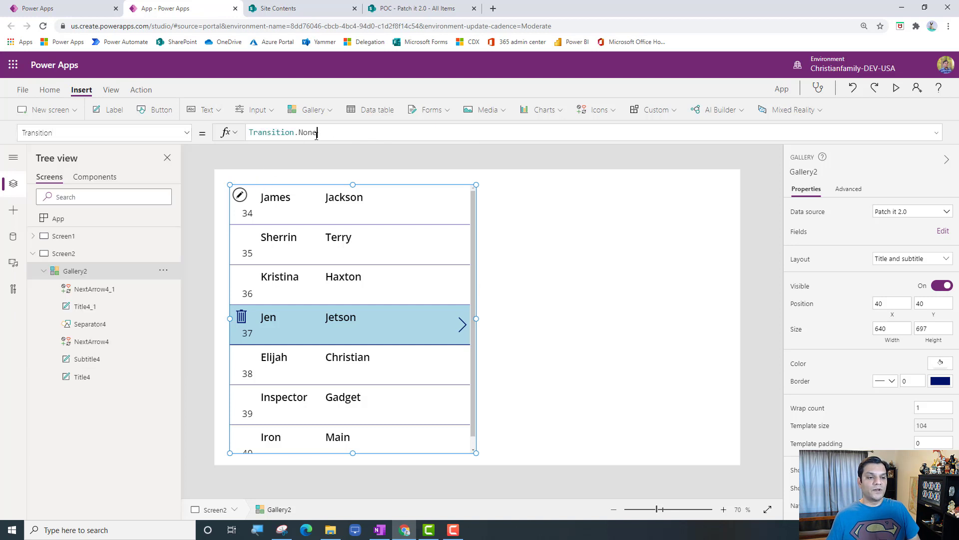
key("BackSpace")
key("BackSpace")
key("BackSpace")
key("BackSpace")
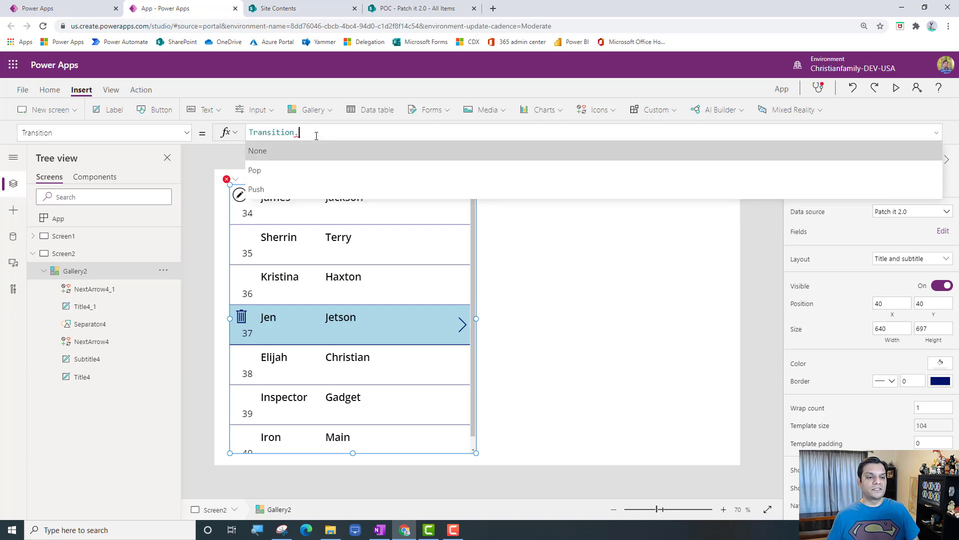
type("Pop")
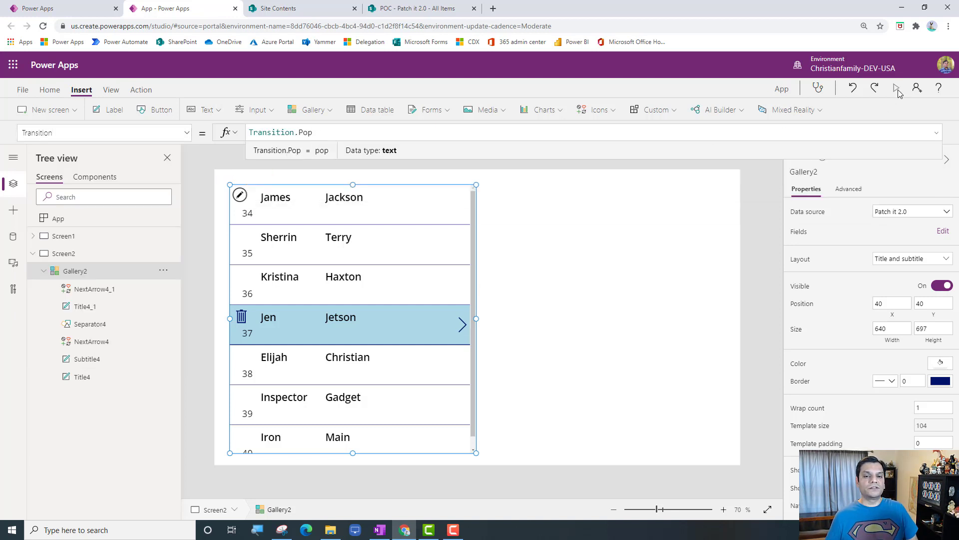
- Preview the app, select gallery row 34 to test the pop transition, and return to editing
left_click(898, 89)
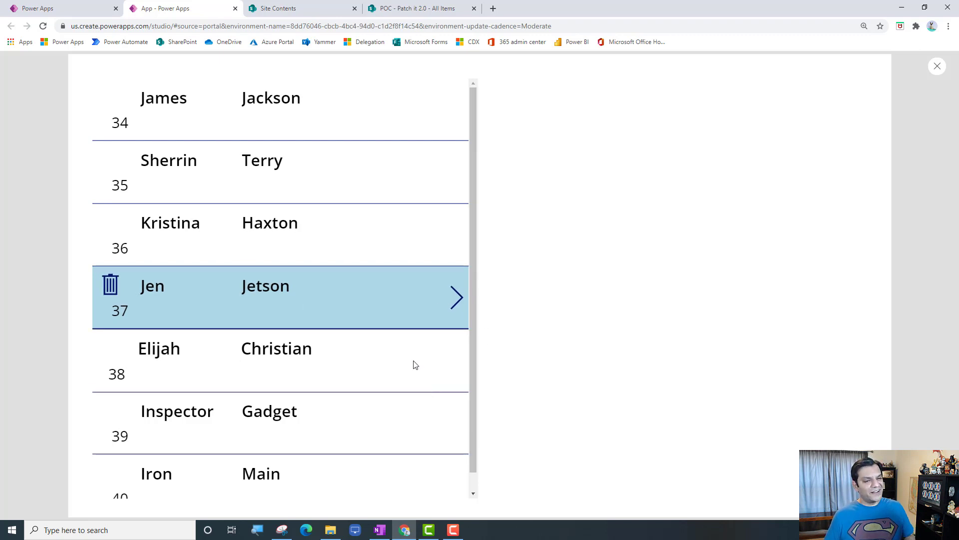
left_click(318, 139)
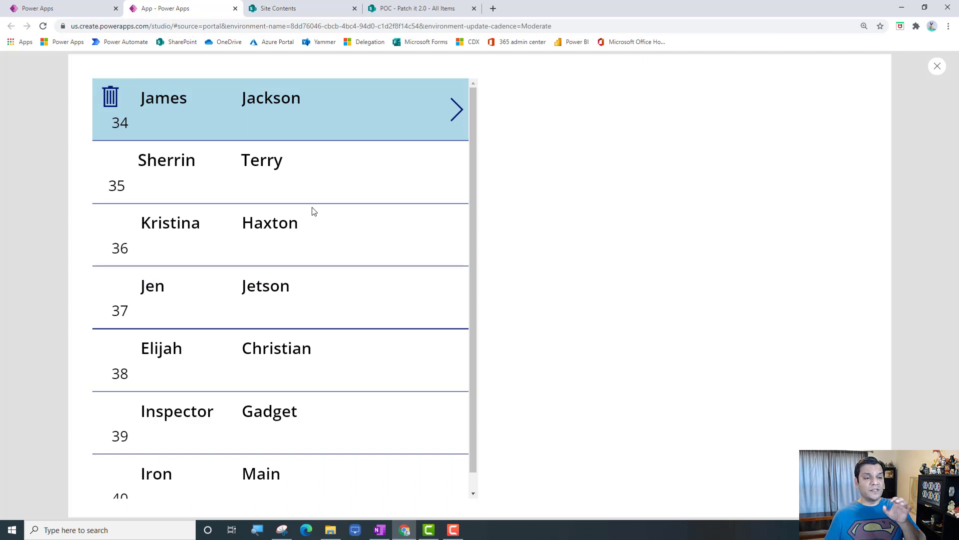
key("Escape")
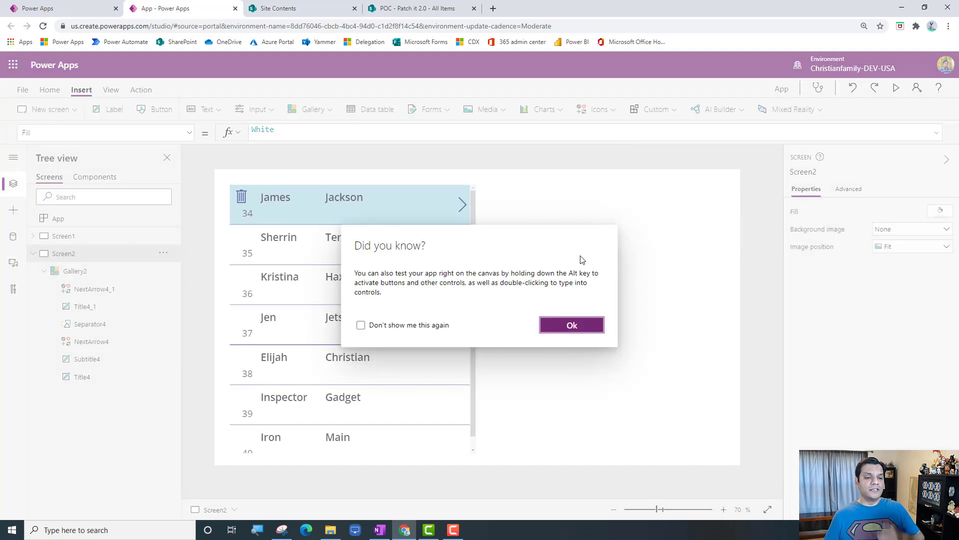
left_click(572, 327)
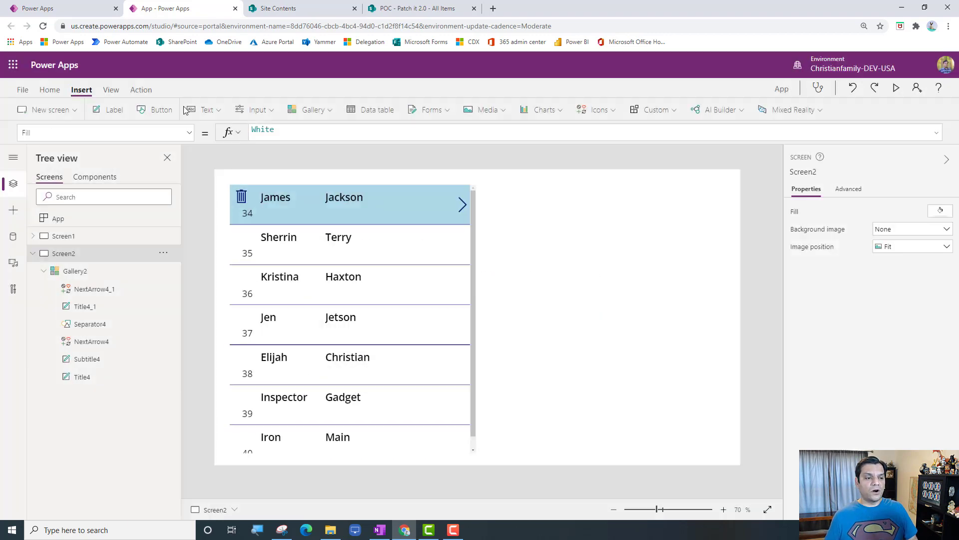
- Examine the gallery's OnSelect property, then alternate between selecting the next arrow and the whole gallery to compare their properties
left_click(190, 133)
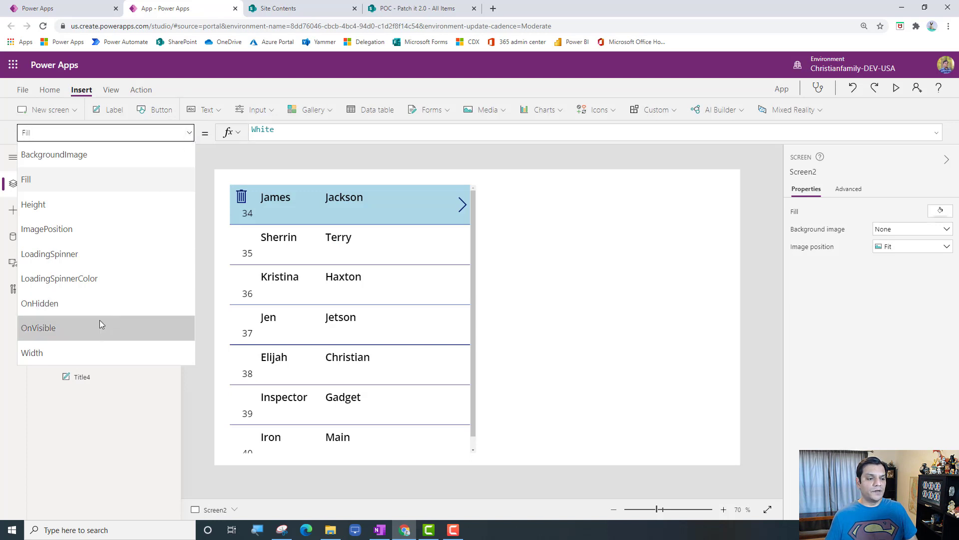
left_click(586, 335)
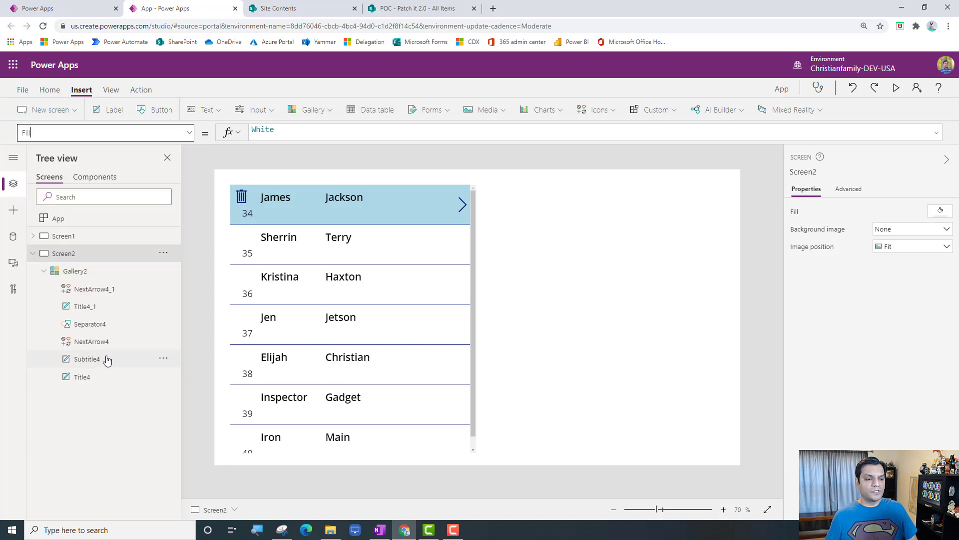
left_click(76, 271)
left_click(188, 135)
scroll(123, 231, "up", 8)
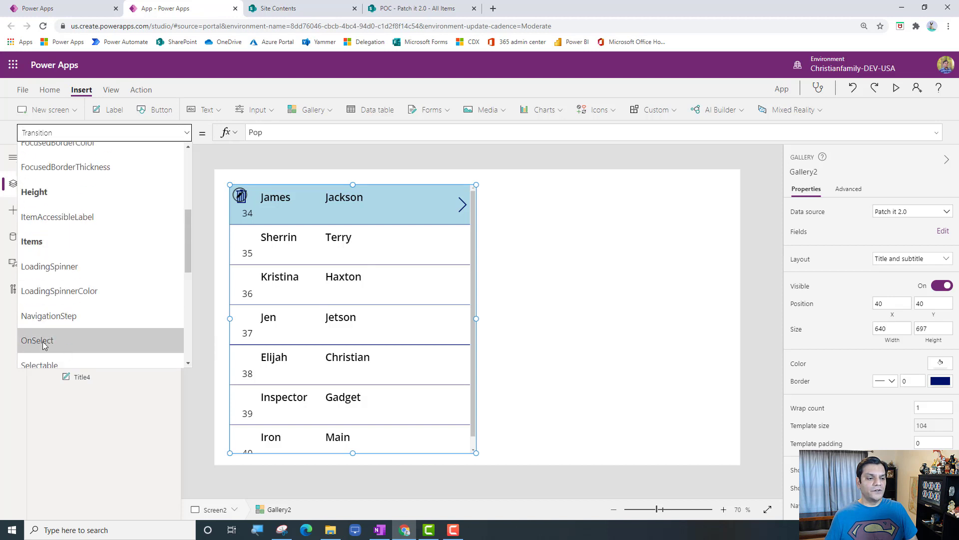
left_click(44, 342)
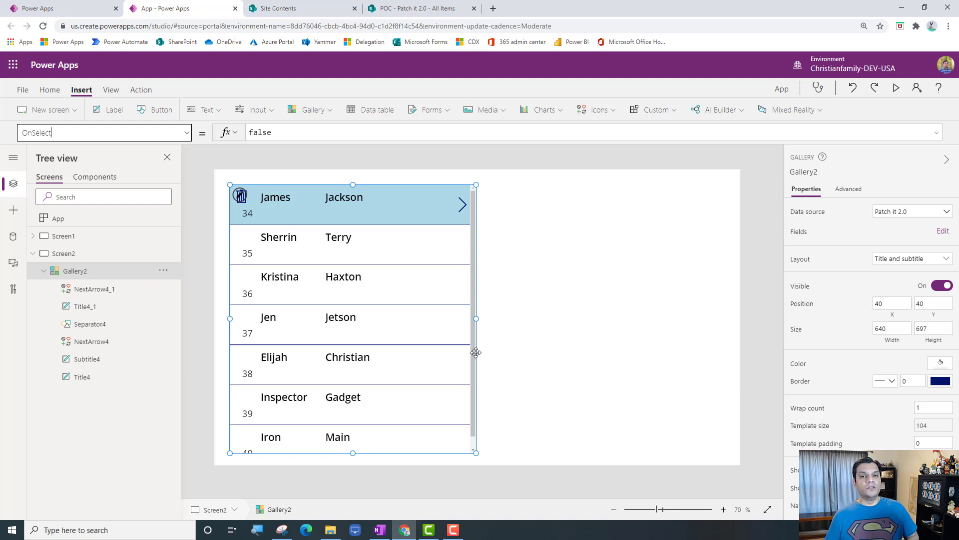
left_click(462, 209)
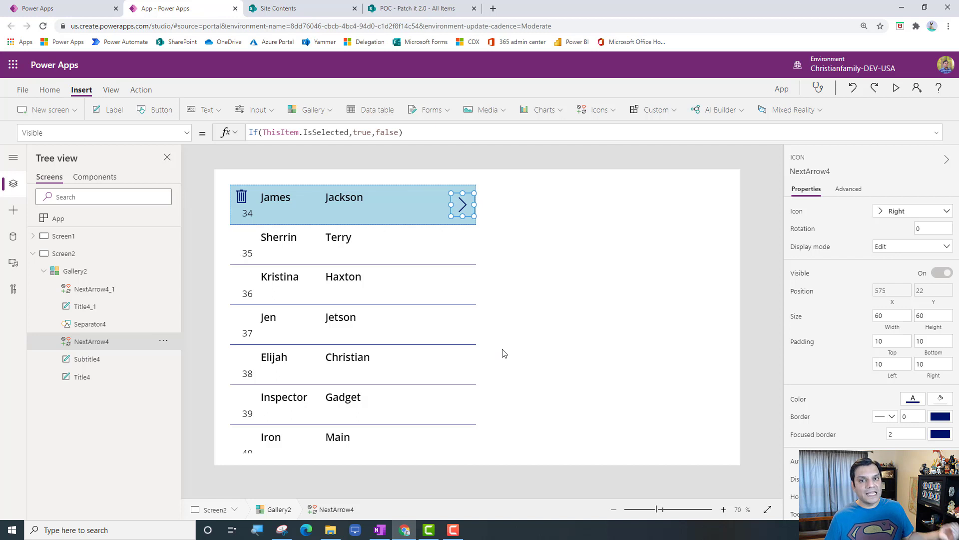
left_click(105, 272)
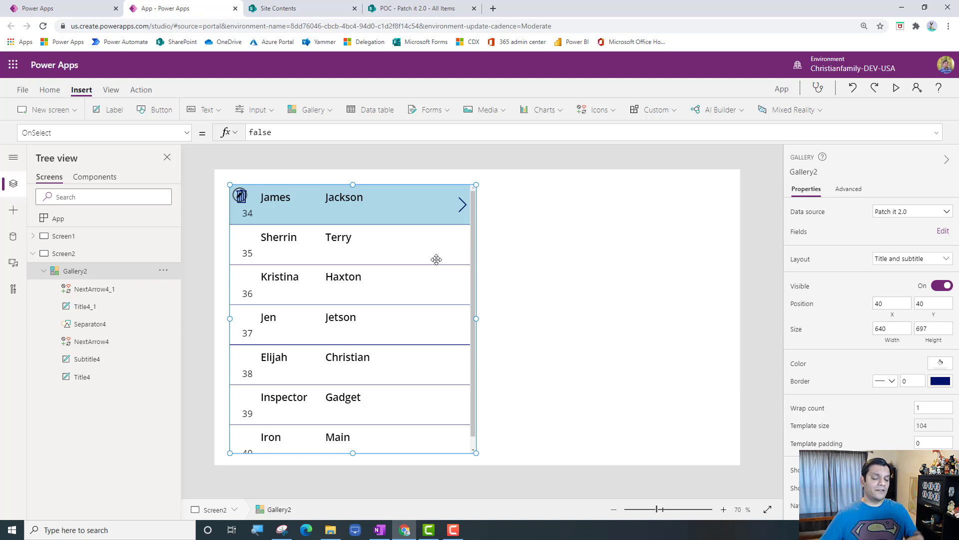
left_click(463, 206)
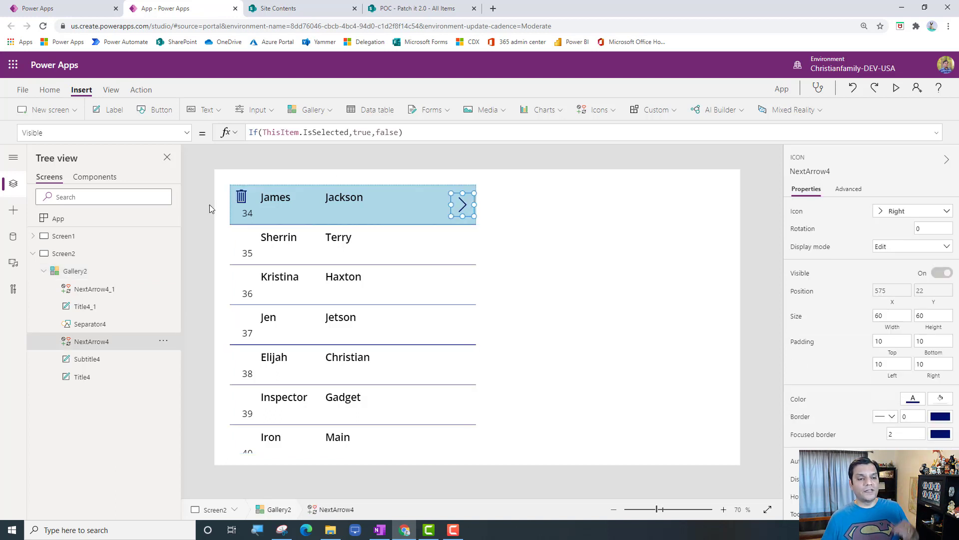
- Preview the app again and select gallery rows 35 and 37 to check the highlighting and conditional icons
left_click(896, 88)
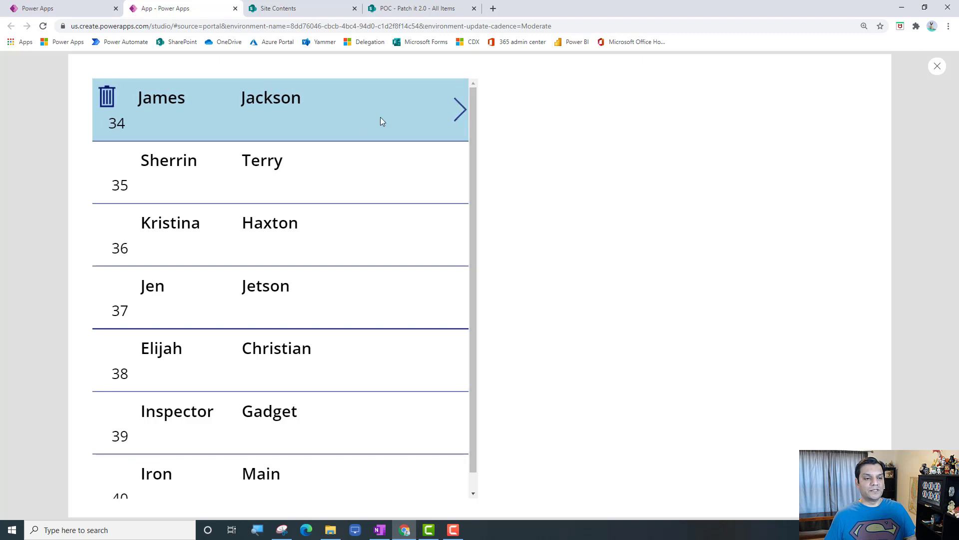
left_click(326, 184)
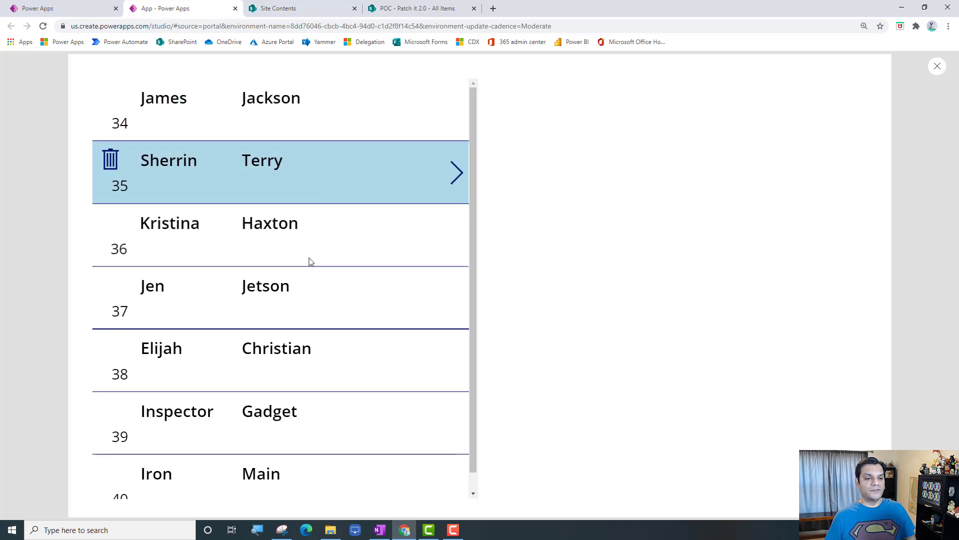
left_click(349, 267)
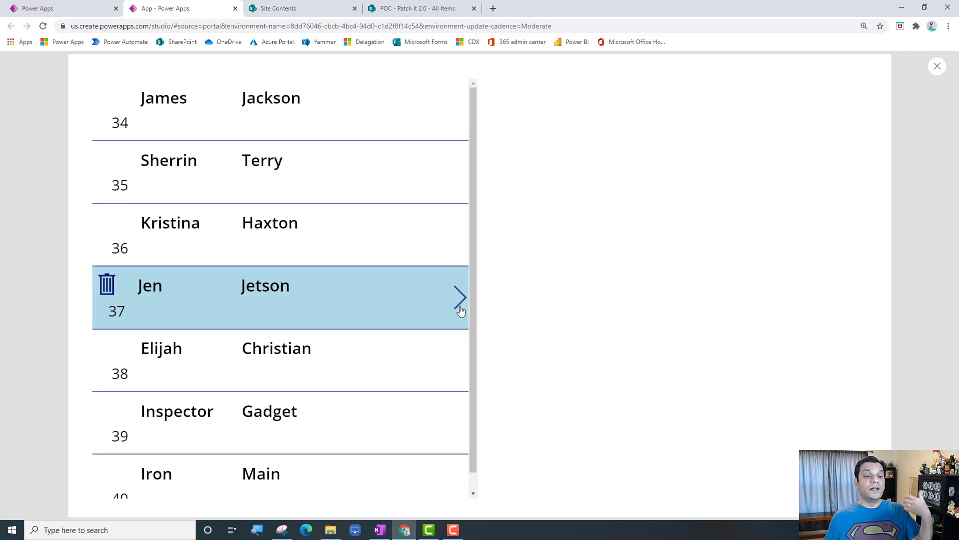